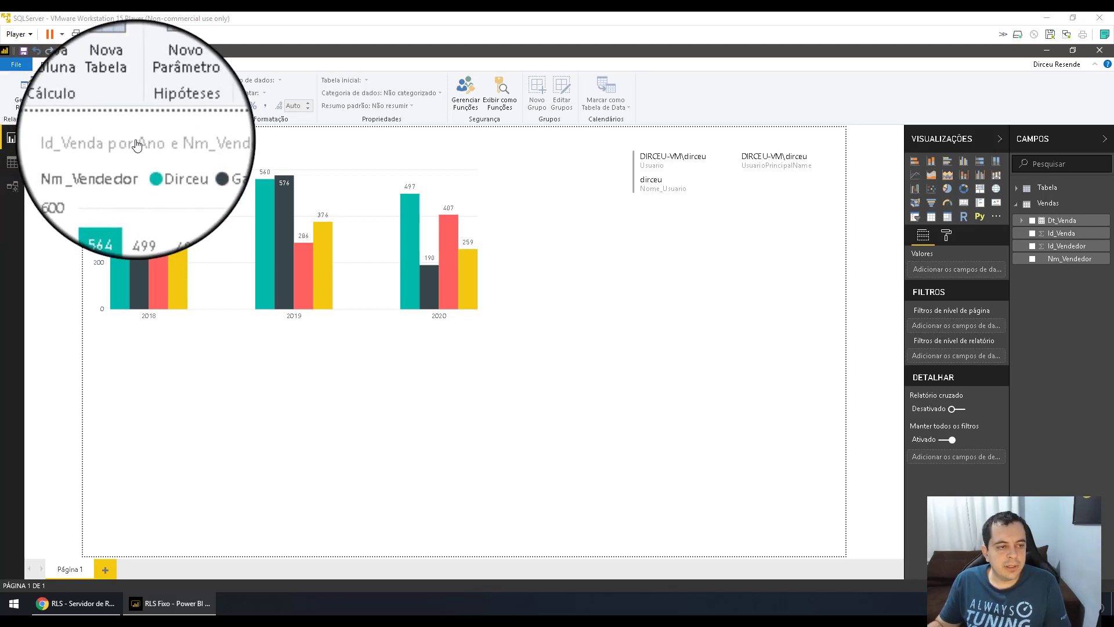
pyautogui.click(452, 140)
pyautogui.click(293, 154)
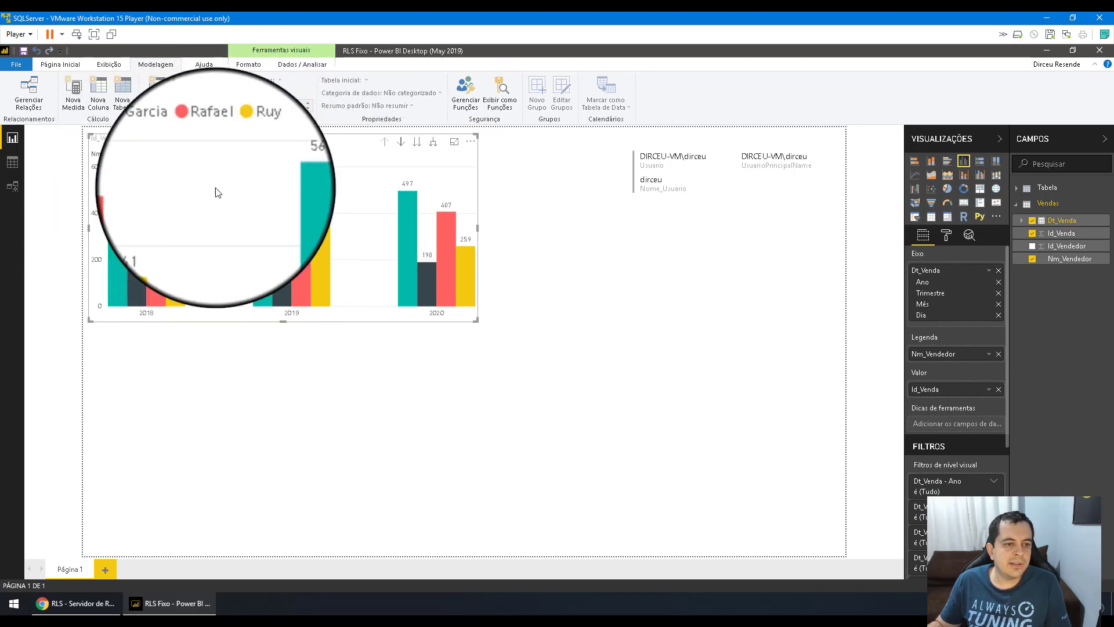
pyautogui.moveTo(256, 201)
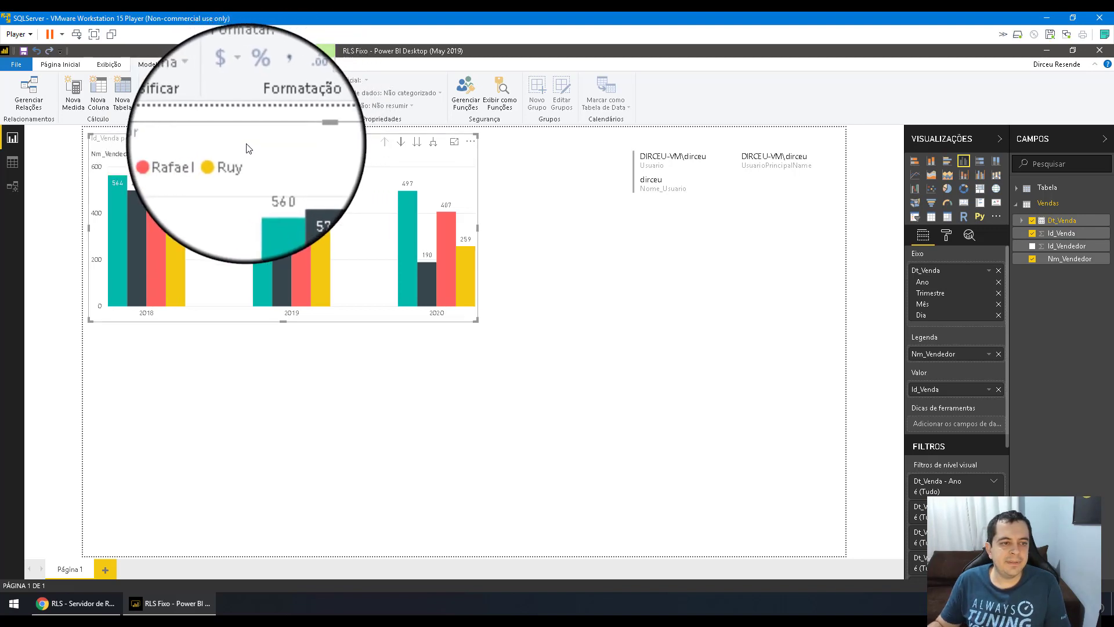
pyautogui.moveTo(245, 148); pyautogui.dragTo(248, 147)
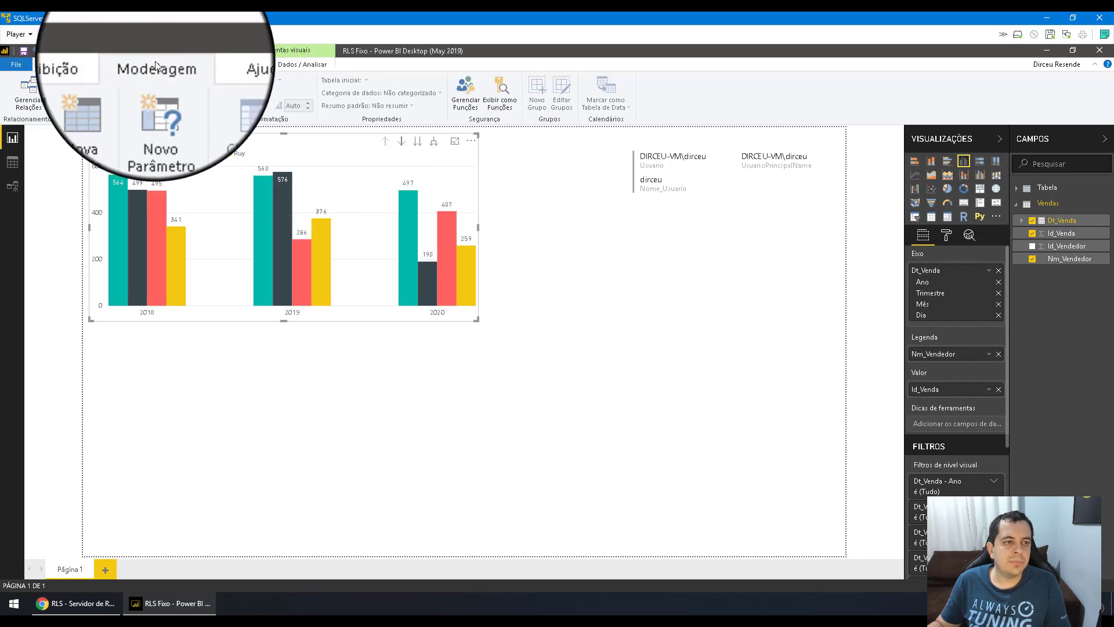
# Step: Create a security role named after the teal-series salesperson and filter the Vendas table to [Nm_Vendedor] equal to that name
pyautogui.click(465, 95)
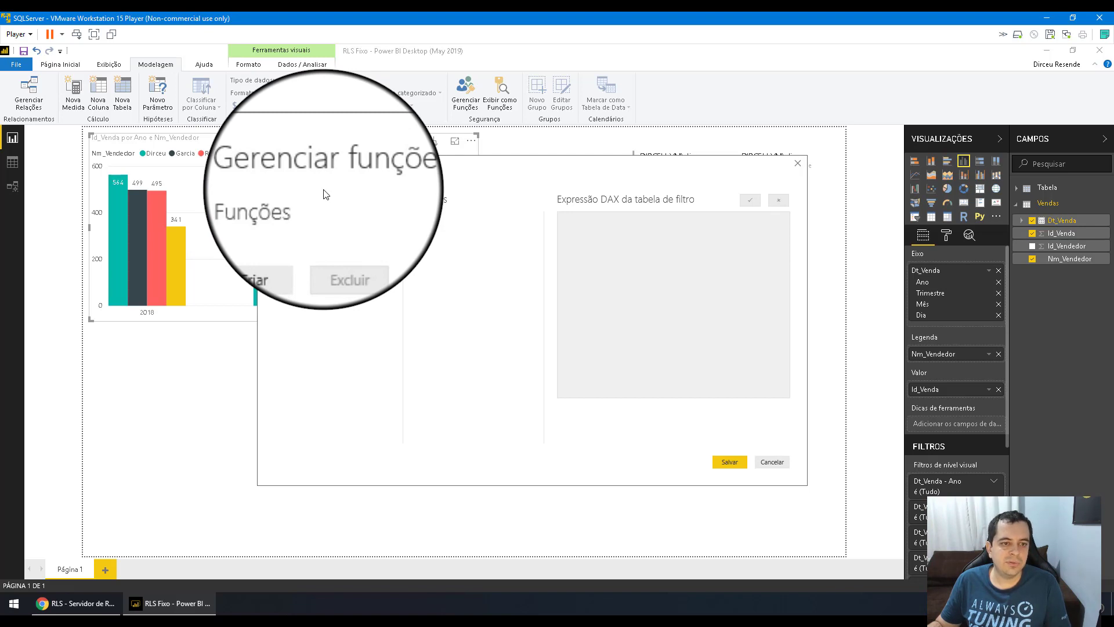
pyautogui.click(301, 228)
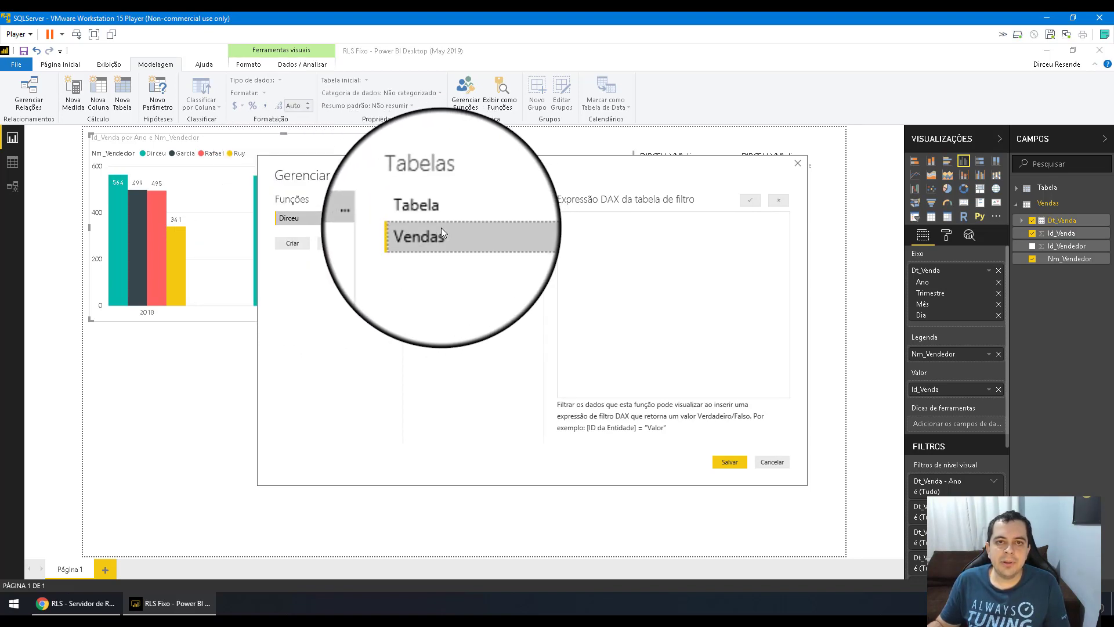
pyautogui.click(536, 235)
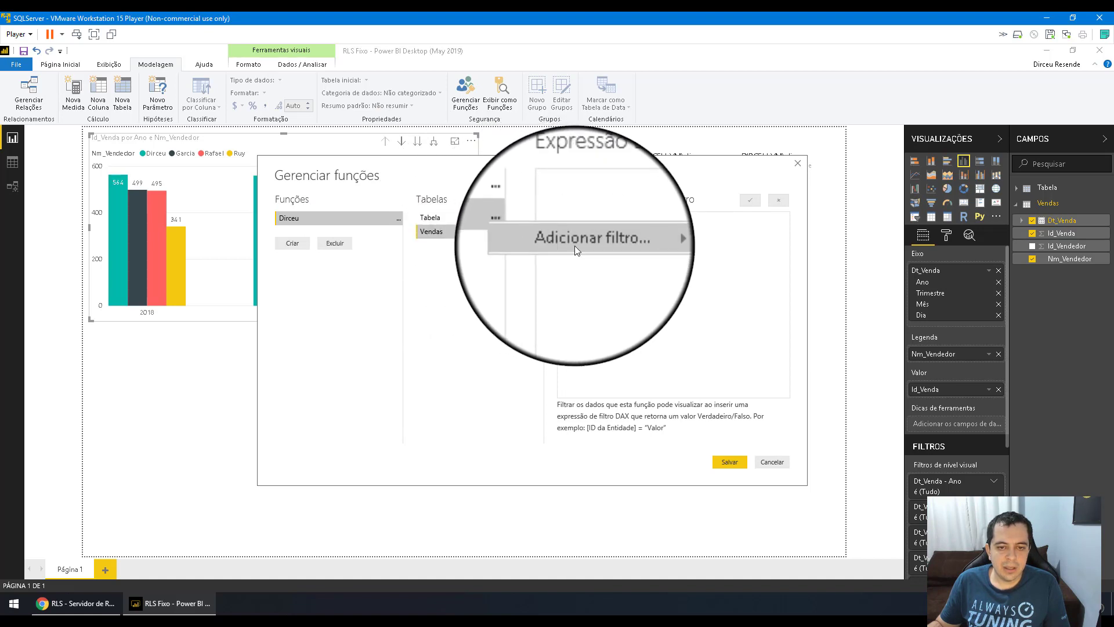
pyautogui.moveTo(579, 243)
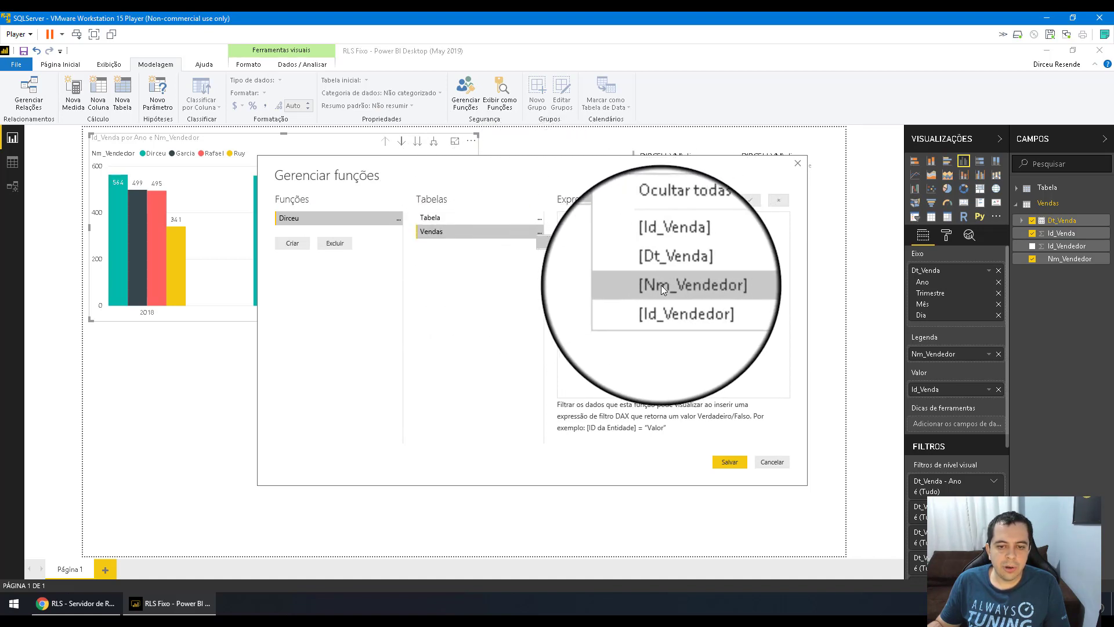
pyautogui.click(660, 285)
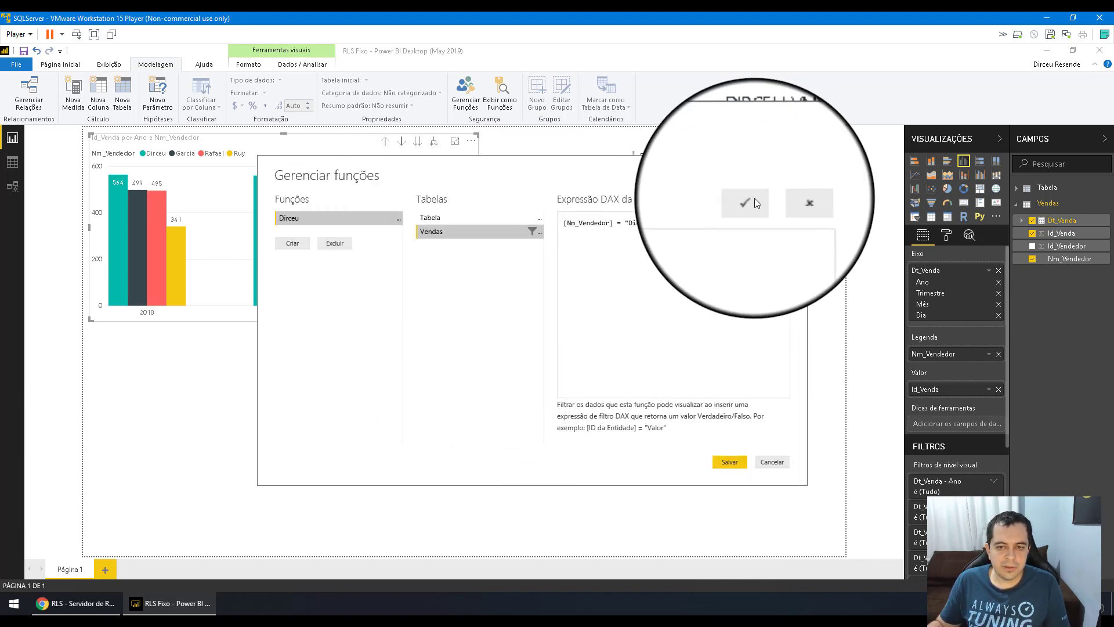
pyautogui.click(755, 198)
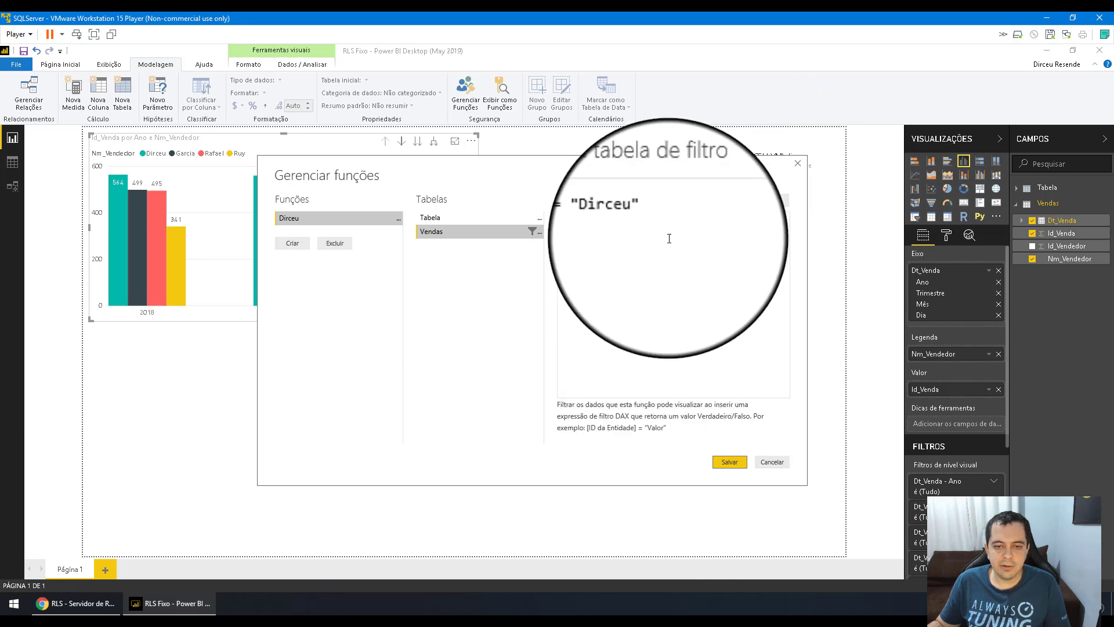
# Step: Add a role named after the yellow-series salesperson, filtering the Vendas table to [Nm_Vendedor] equal to that name
pyautogui.click(297, 252)
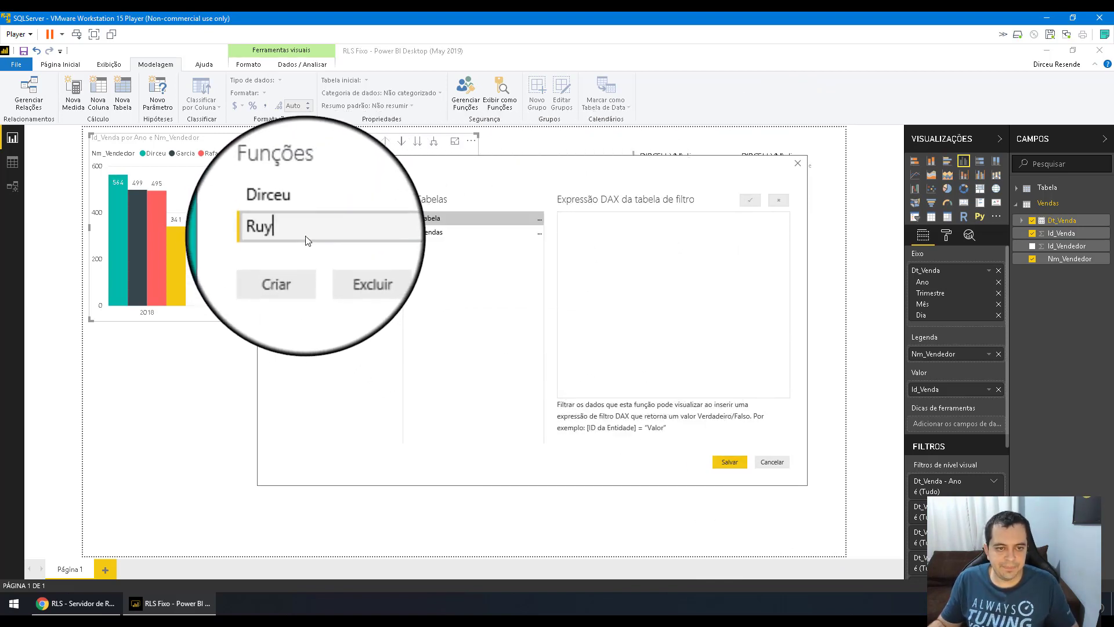
pyautogui.write('Ruy')
pyautogui.click(541, 234)
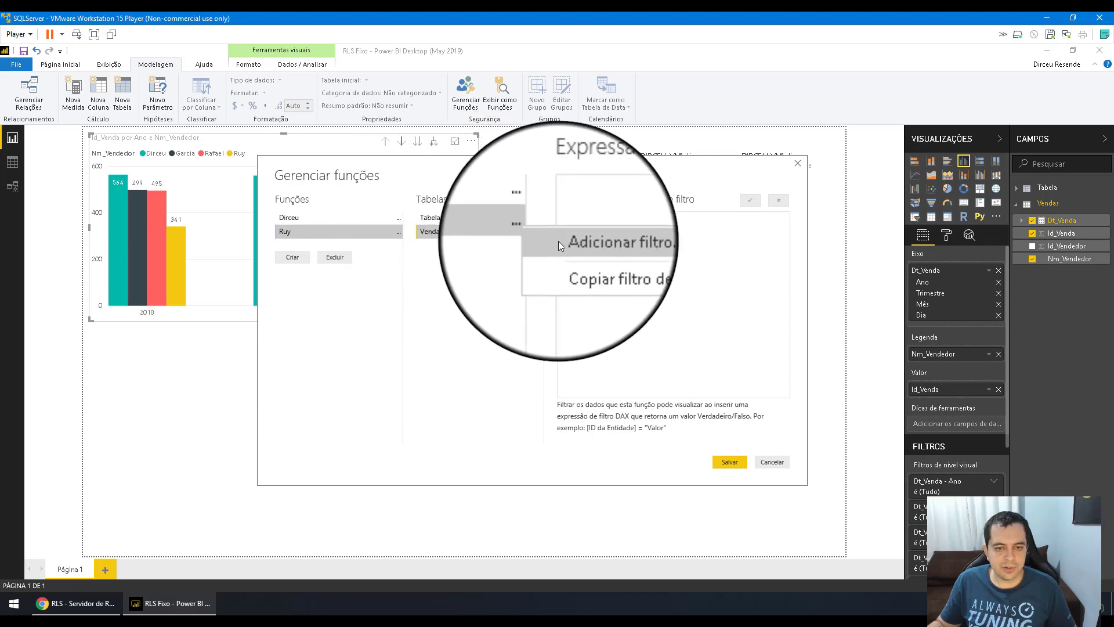
pyautogui.moveTo(587, 238)
pyautogui.click(714, 272)
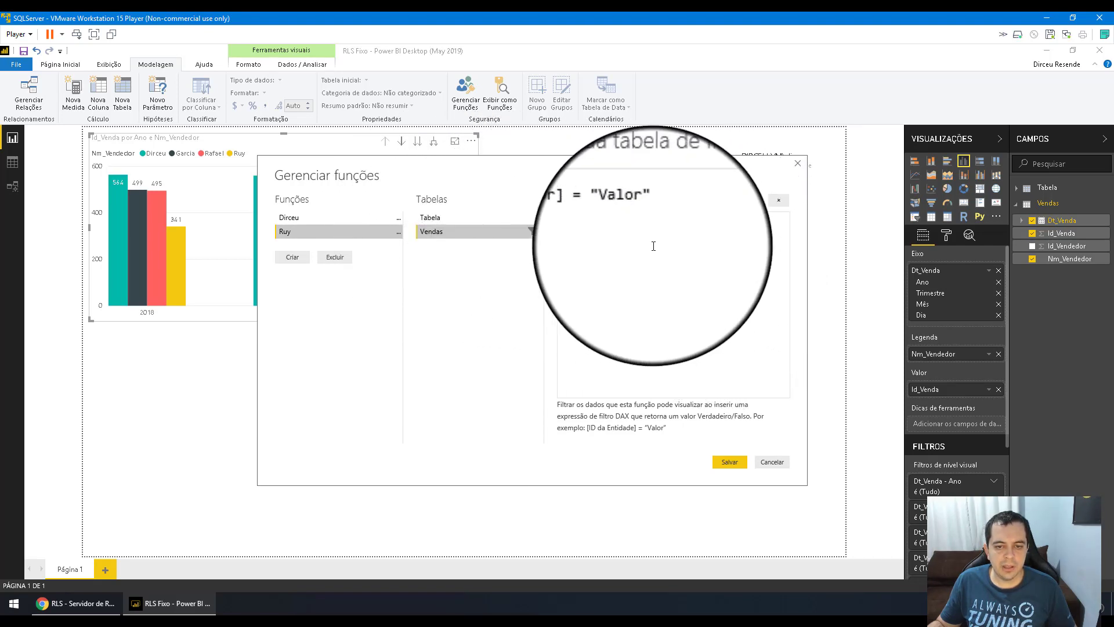
pyautogui.doubleClick(649, 226)
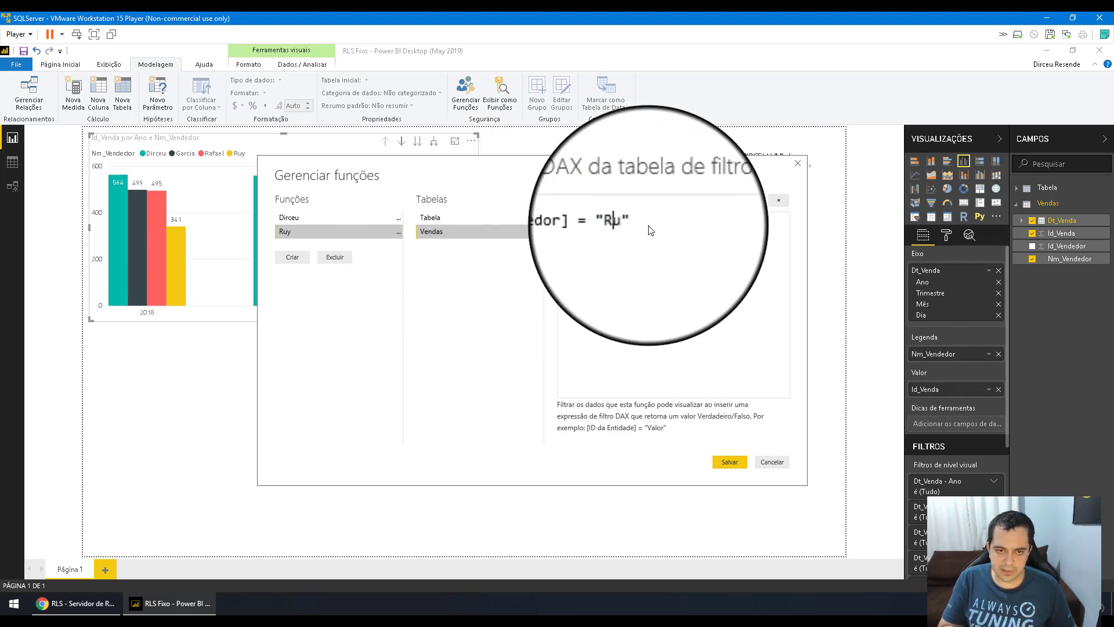
# Step: Add a role for the dark-series salesperson with a Vendas filter of [Nm_Vendedor] equal to that name, and save the roles
pyautogui.click(292, 257)
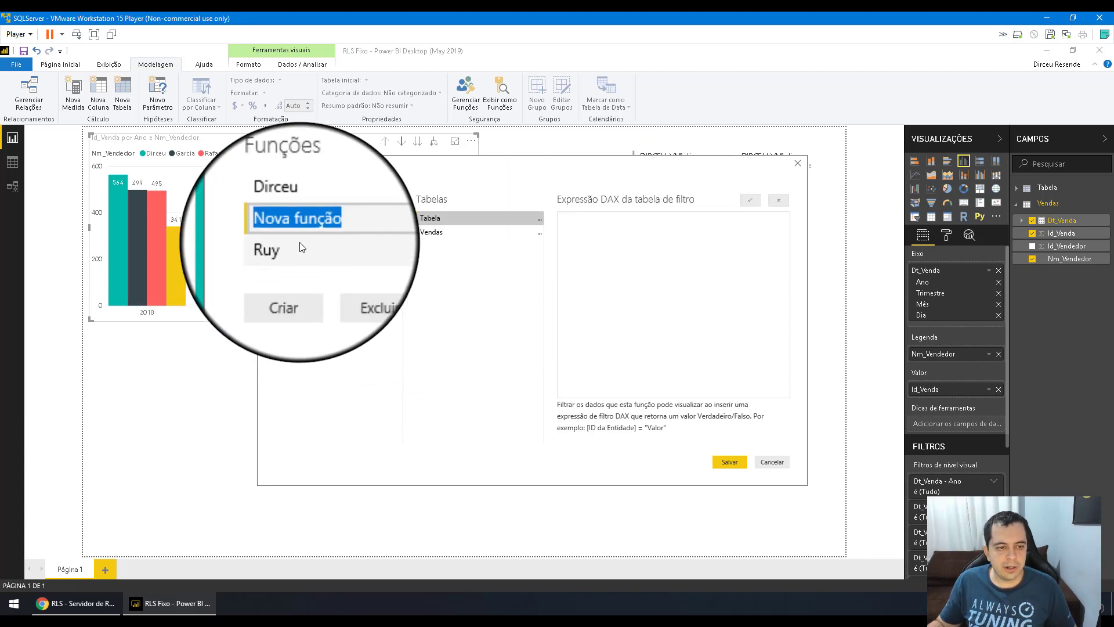
pyautogui.write('Garcia')
pyautogui.press('Return')
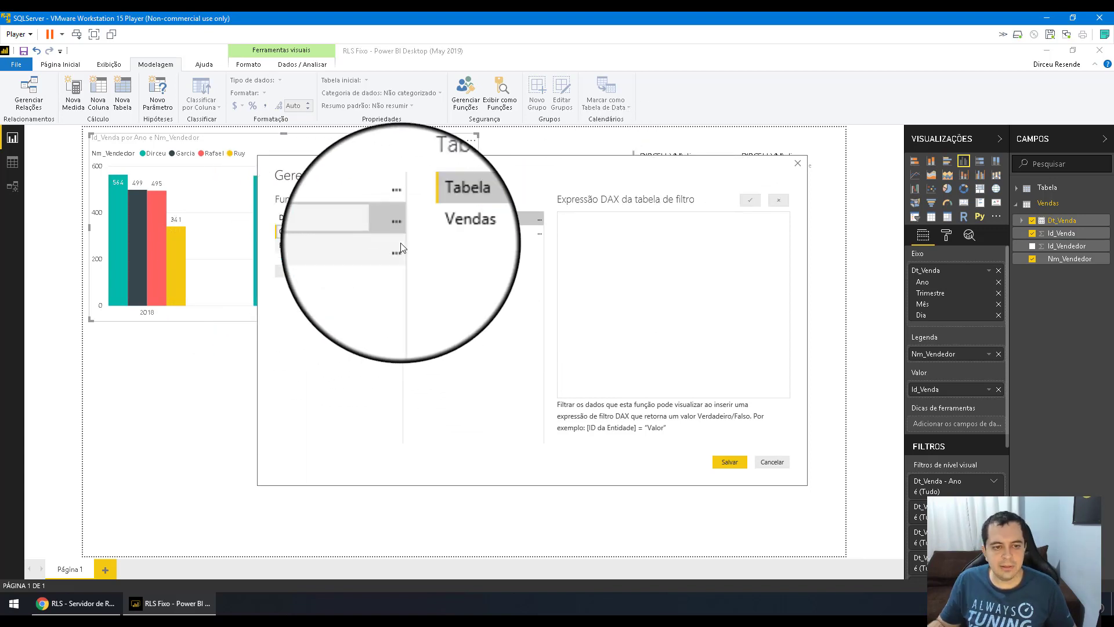
pyautogui.click(540, 231)
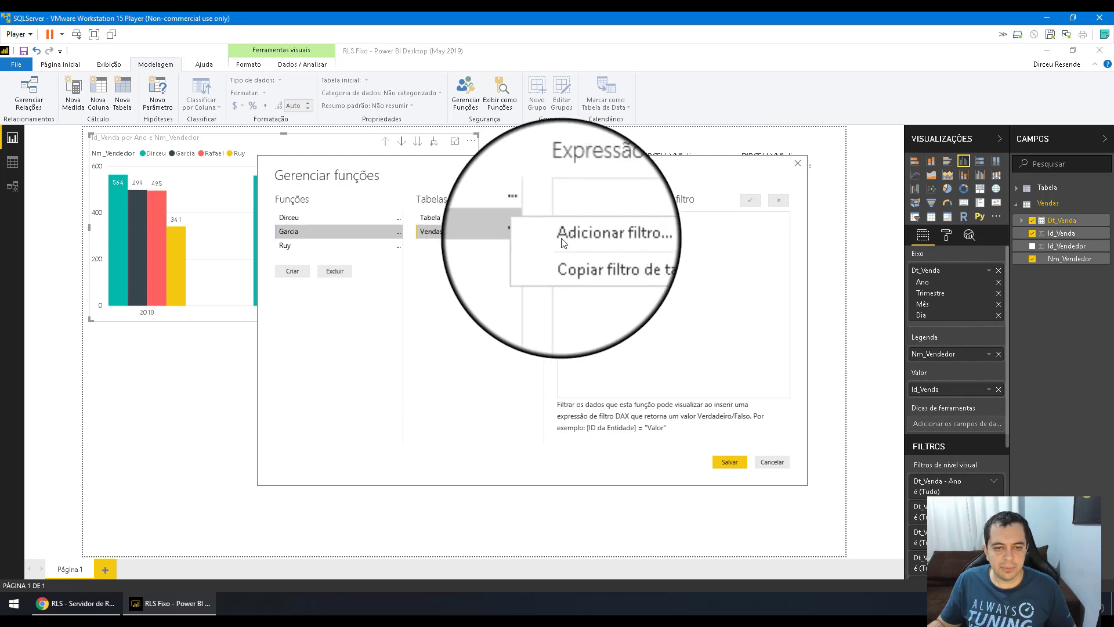
pyautogui.moveTo(656, 237)
pyautogui.click(685, 277)
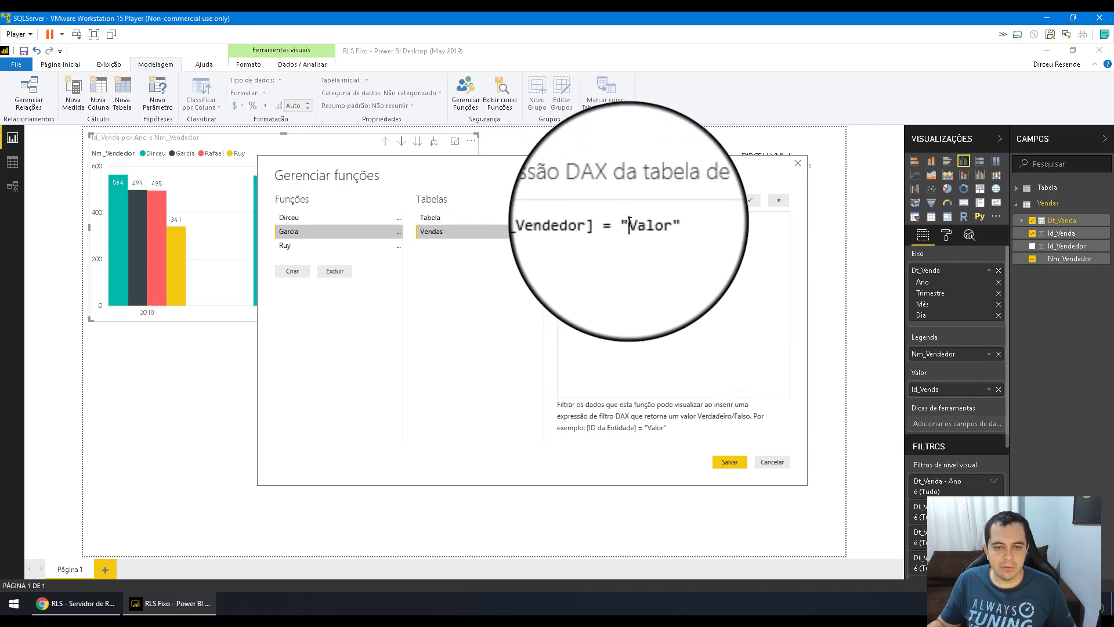
pyautogui.moveTo(629, 221); pyautogui.dragTo(649, 225)
pyautogui.write('Garcia')
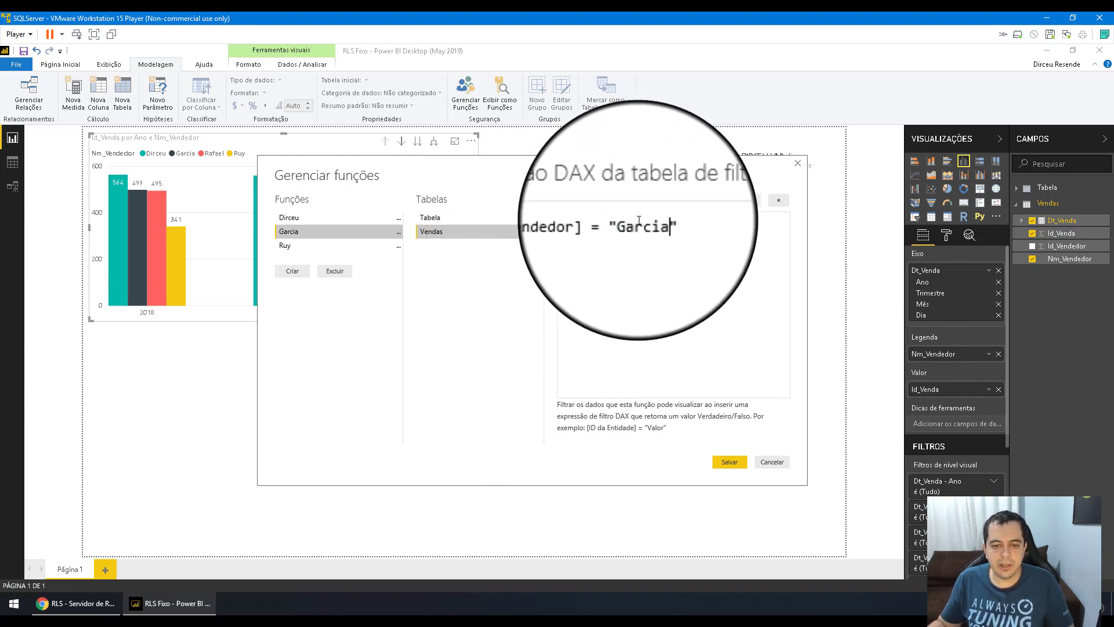
pyautogui.click(732, 461)
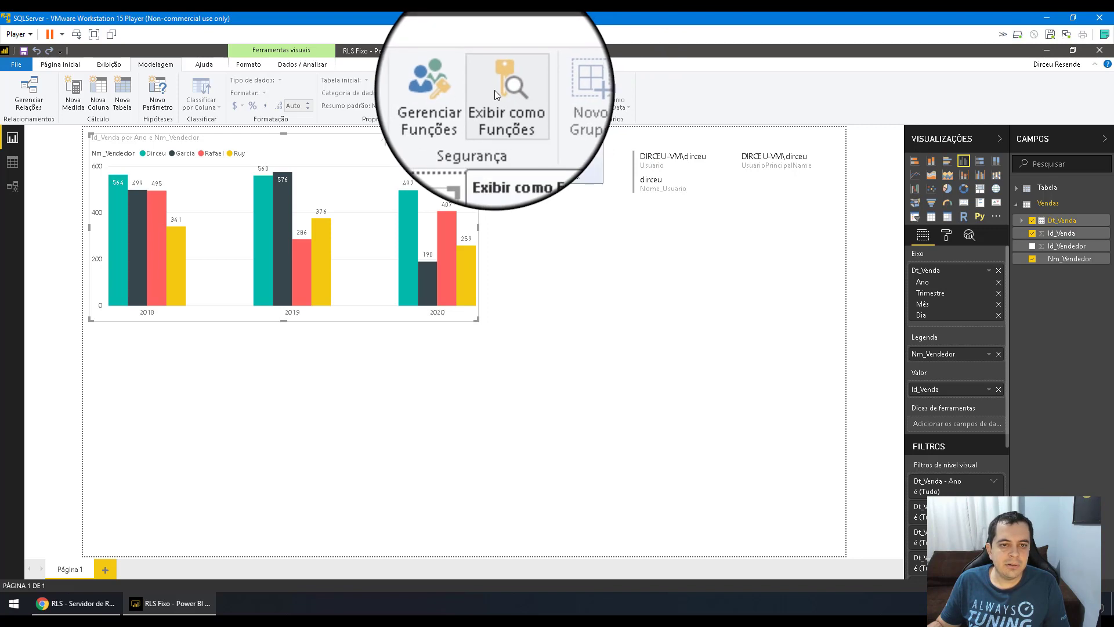
# Step: Preview the report under the teal-series salesperson's role alone and combined with the dark-series salesperson's role
pyautogui.click(500, 95)
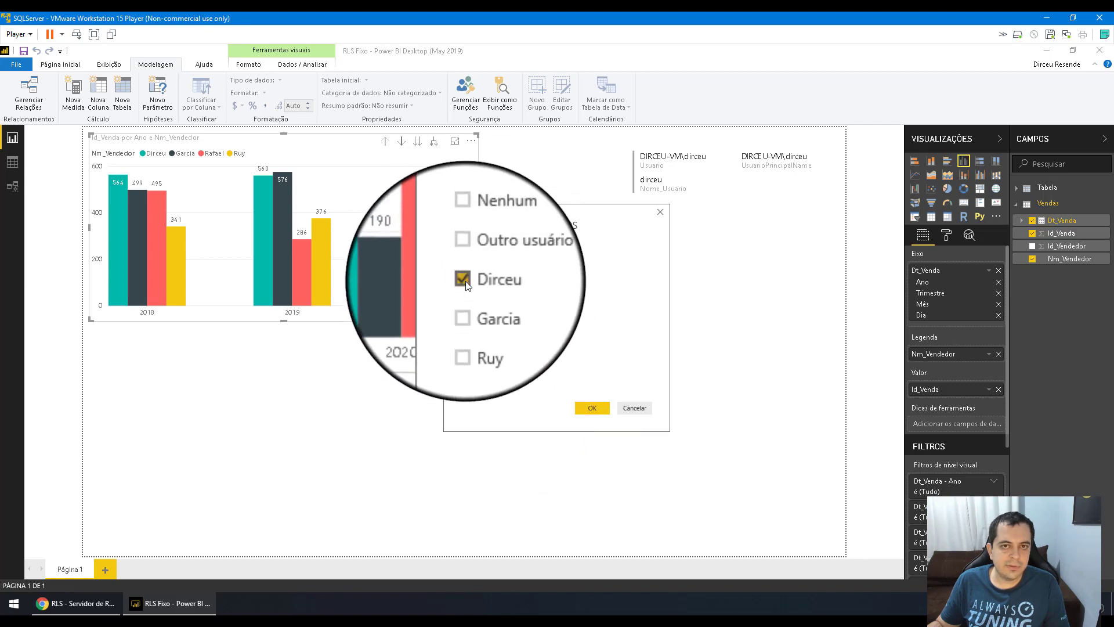
pyautogui.click(586, 408)
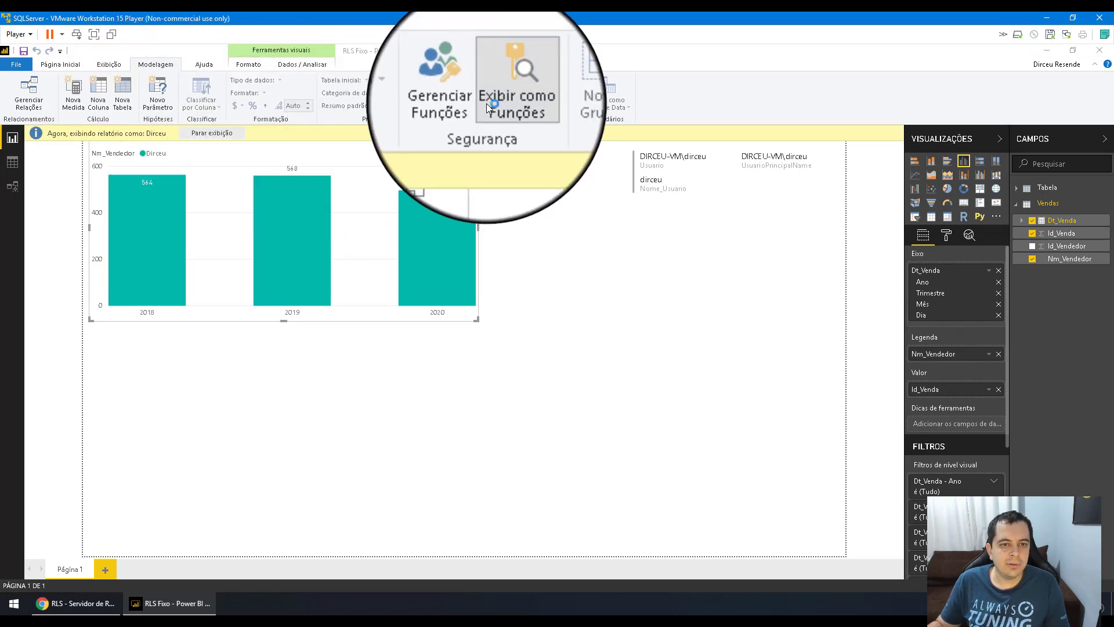
pyautogui.click(499, 96)
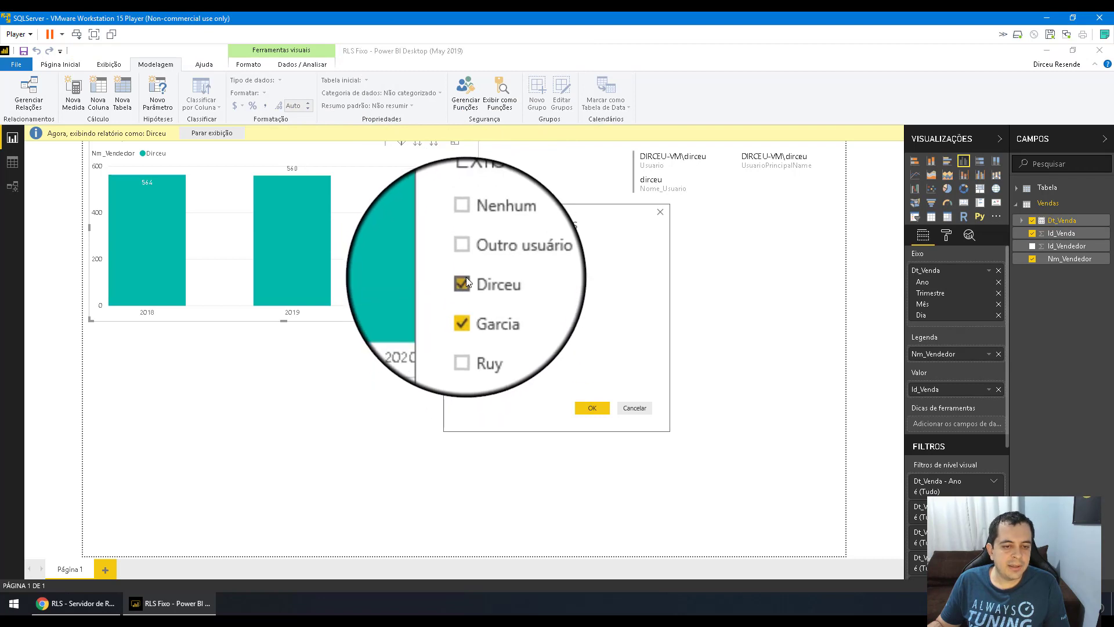
pyautogui.click(585, 405)
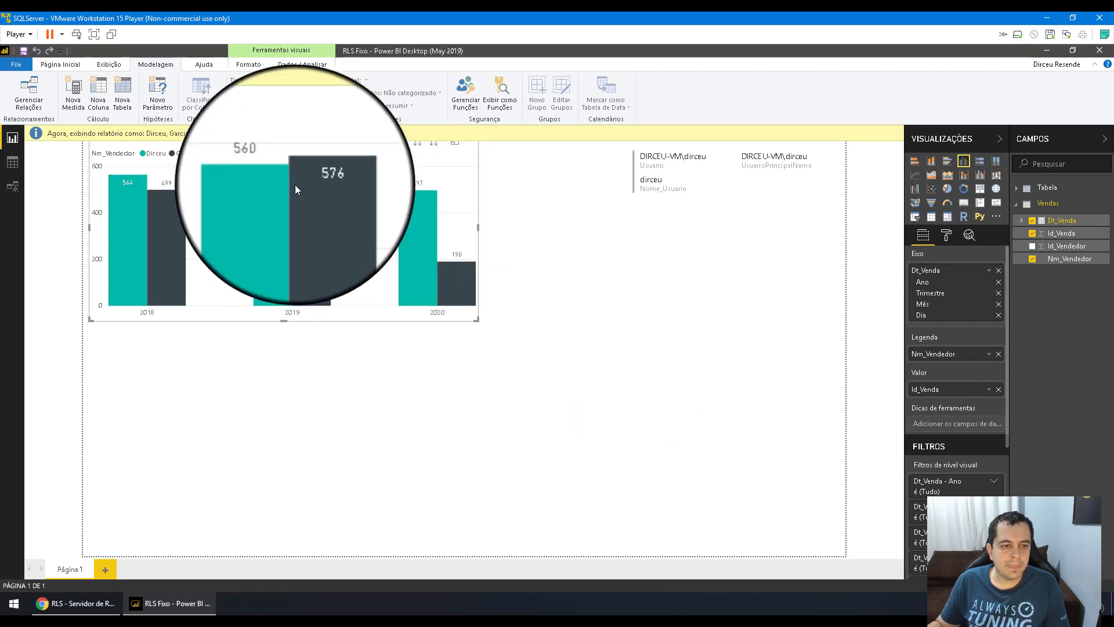
# Step: Preview the report under only the dark-series salesperson's role and end the role preview
pyautogui.click(498, 98)
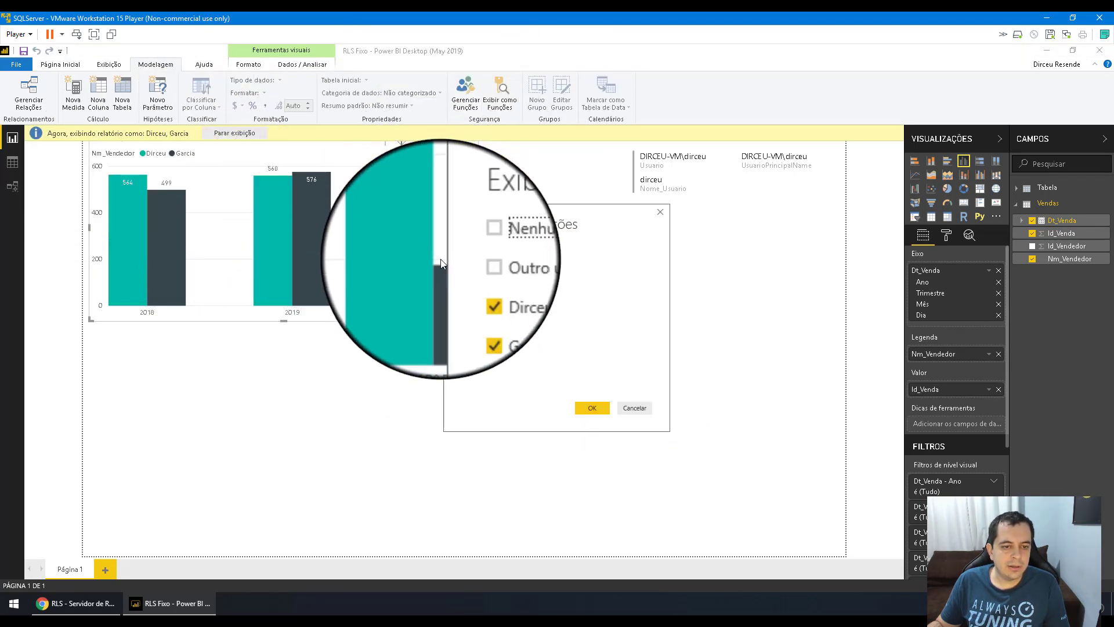
pyautogui.click(585, 408)
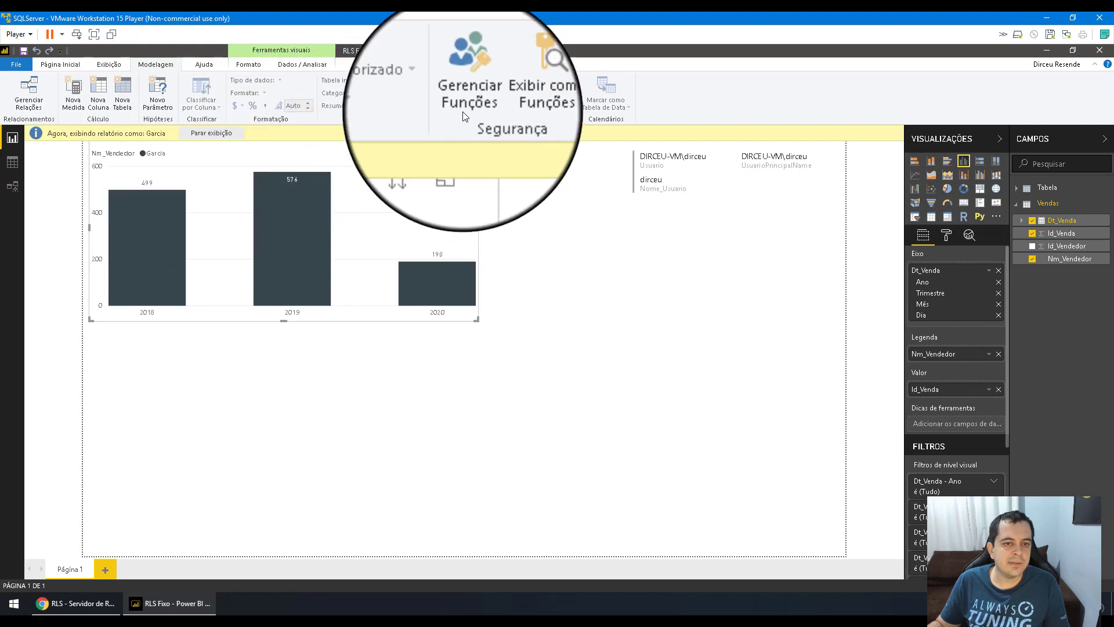
pyautogui.click(498, 98)
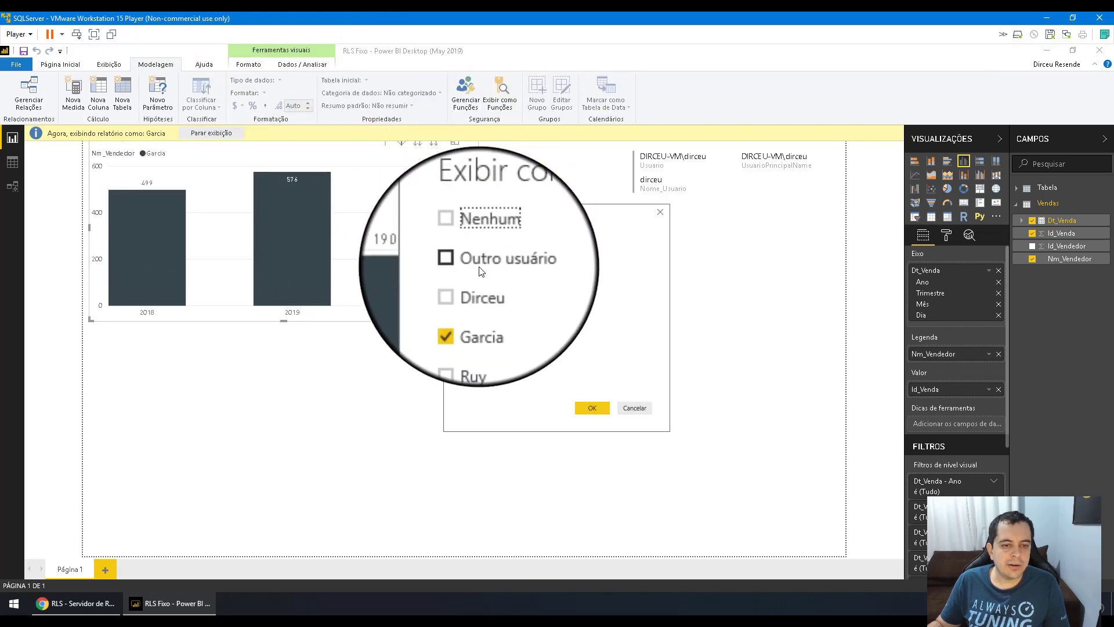
pyautogui.click(635, 408)
pyautogui.click(204, 137)
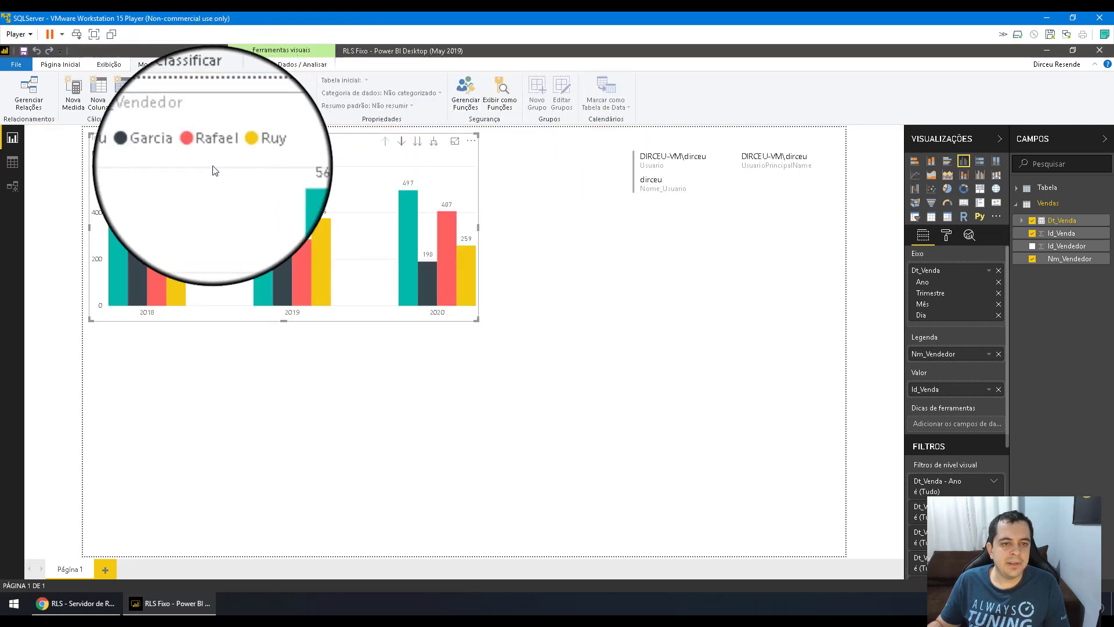
pyautogui.moveTo(316, 237)
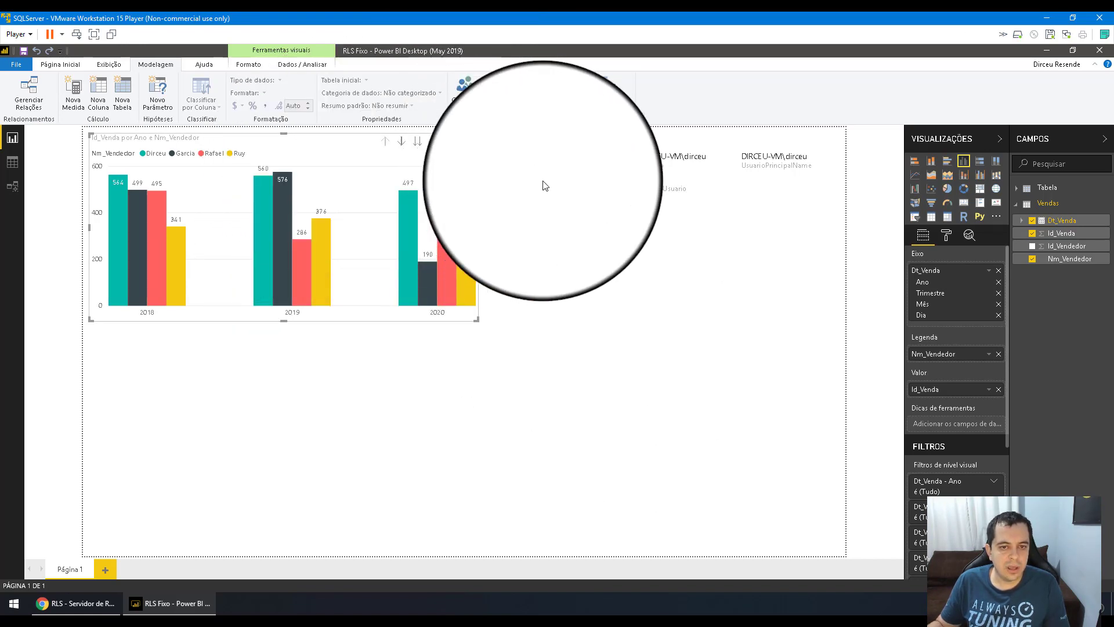
pyautogui.click(547, 255)
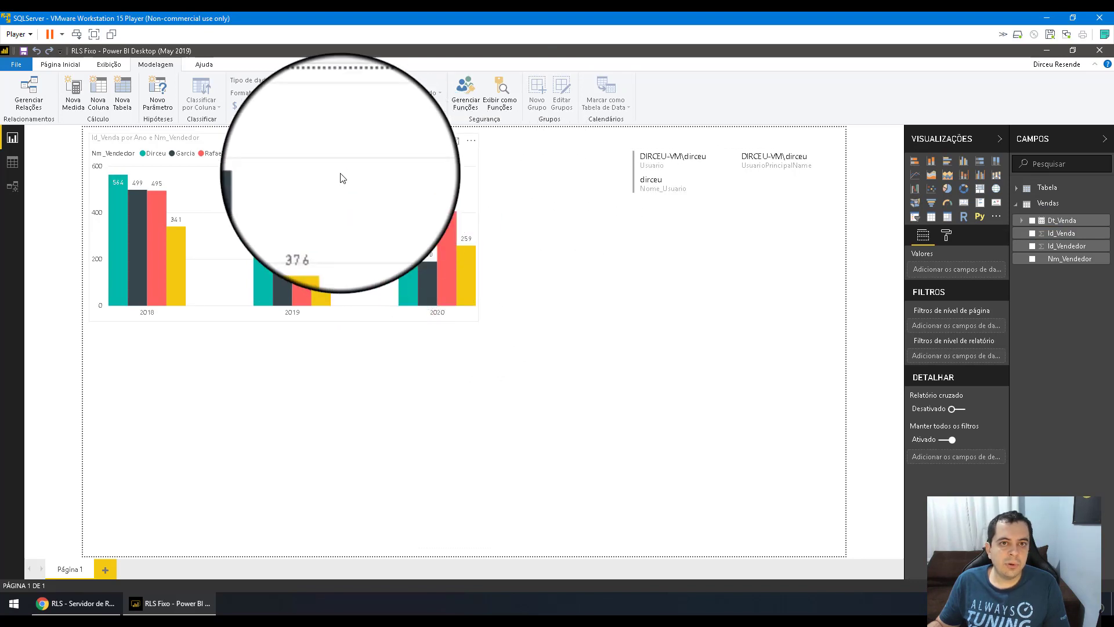
pyautogui.click(21, 64)
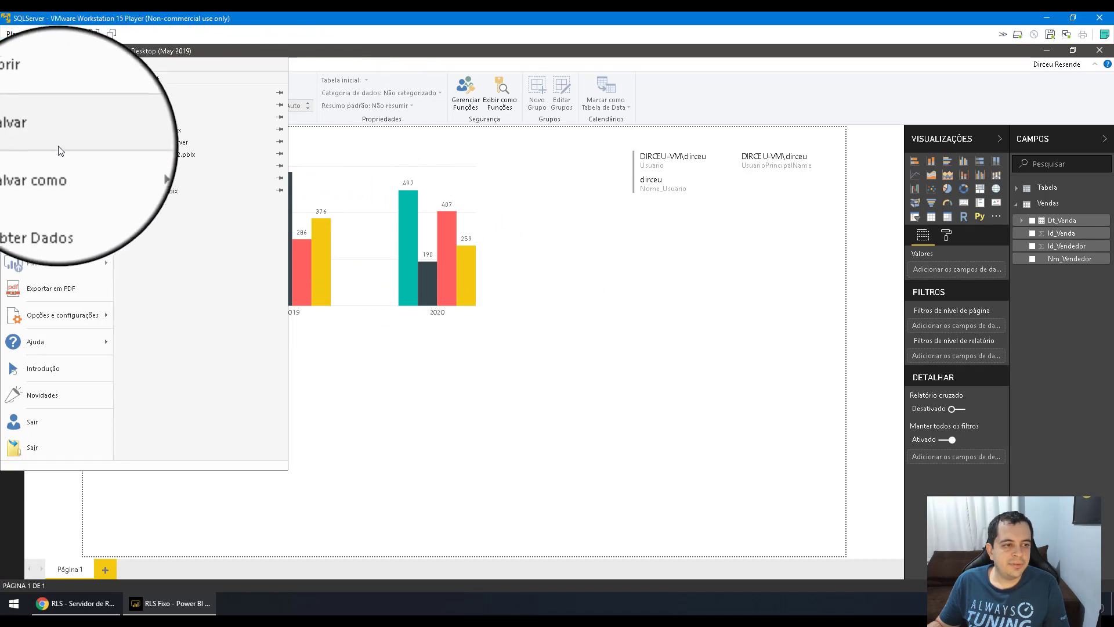
pyautogui.click(174, 124)
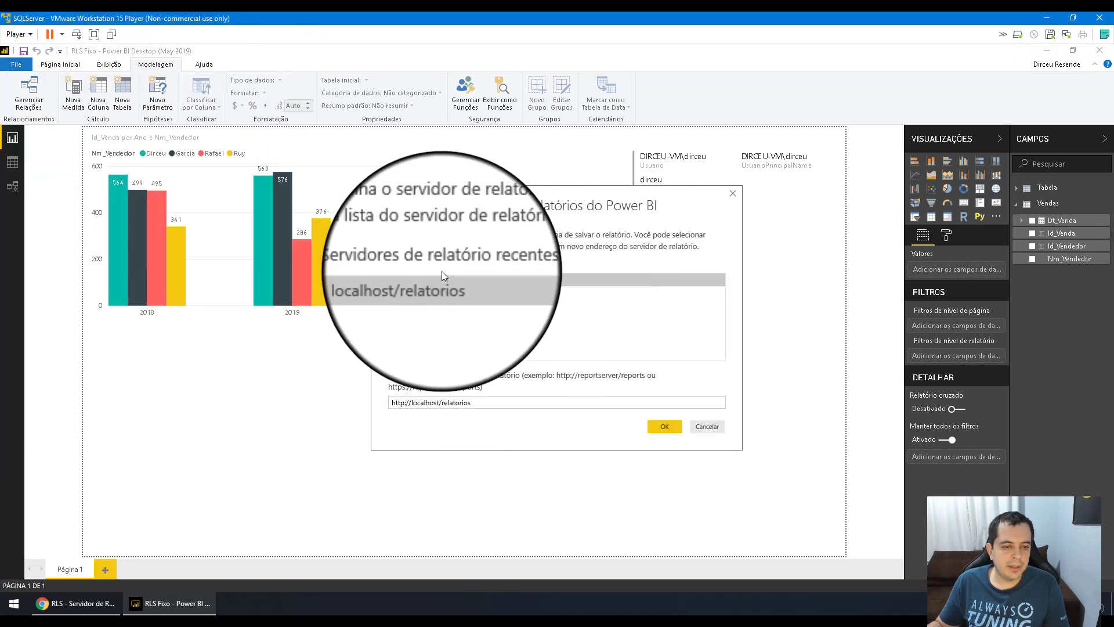
pyautogui.click(656, 426)
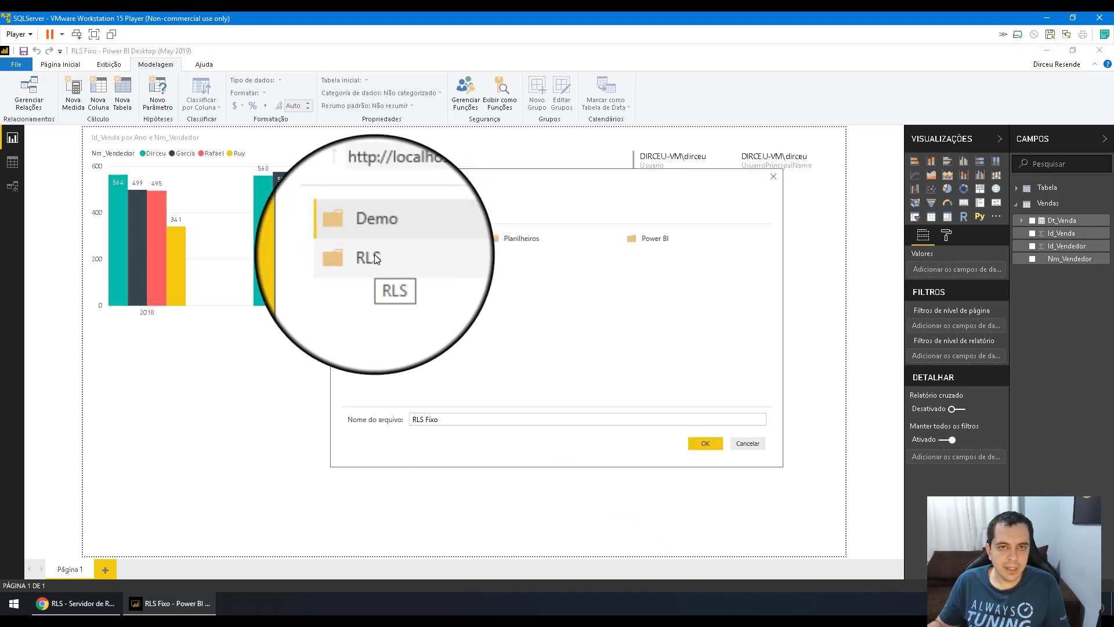
pyautogui.doubleClick(367, 258)
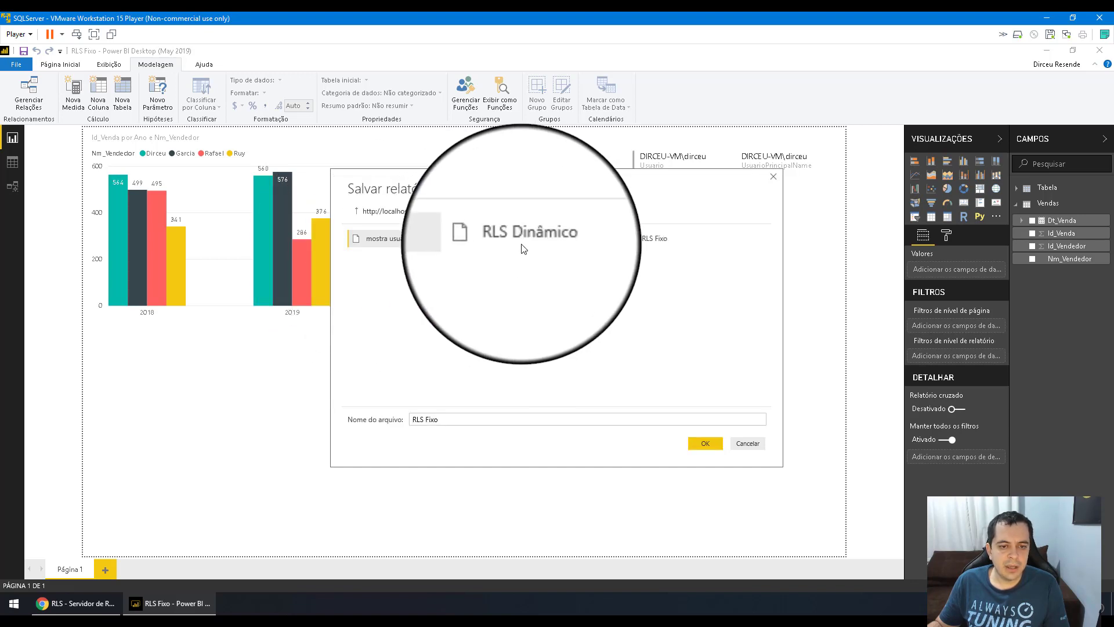
pyautogui.click(706, 445)
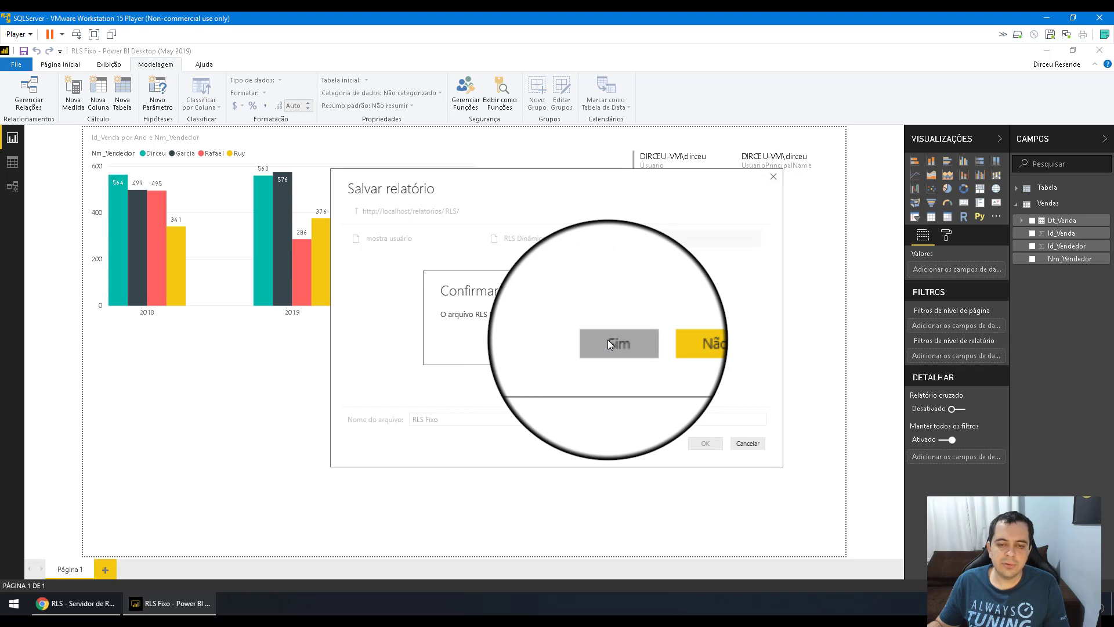
pyautogui.click(609, 343)
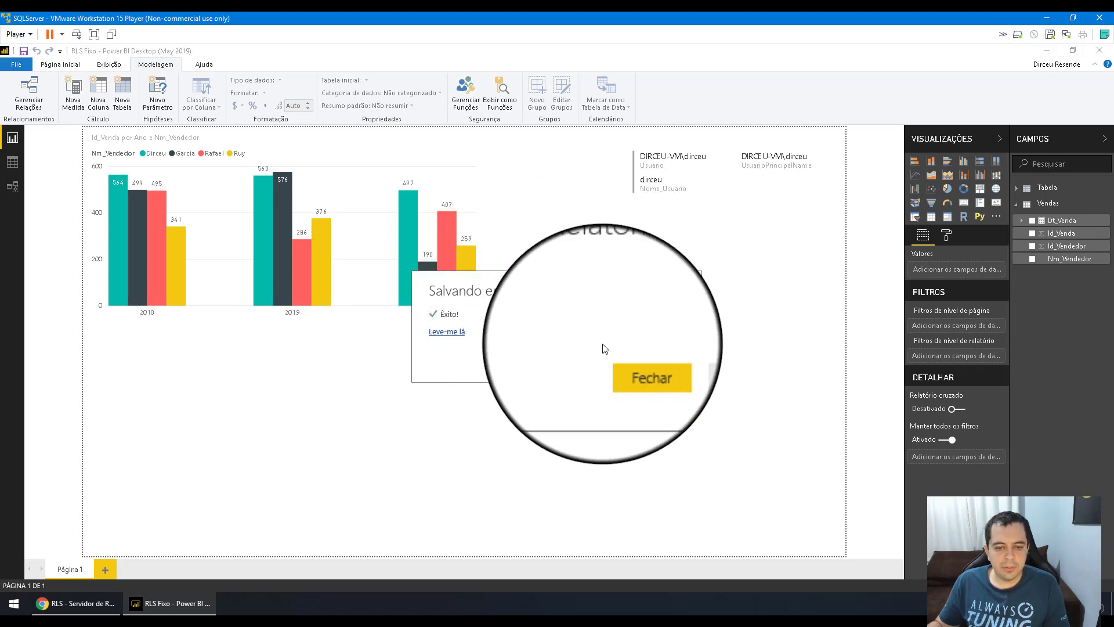
# Step: Dismiss the save confirmation, switch to the browser, refresh the RLS folder and open the RLS Fixo report
pyautogui.click(615, 356)
pyautogui.click(75, 603)
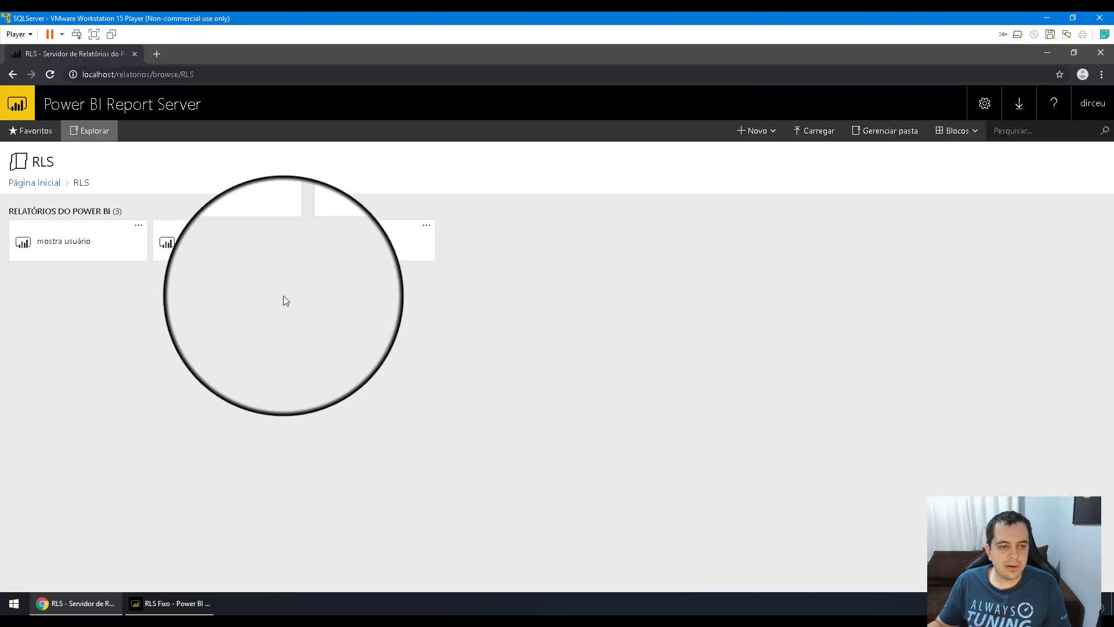
pyautogui.press('F5')
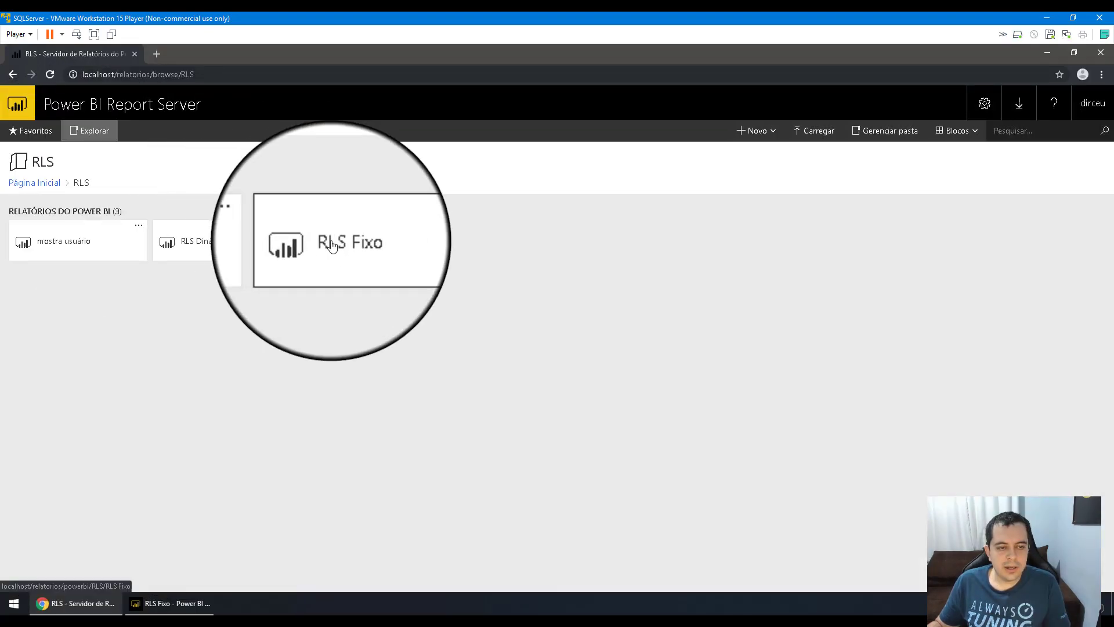
pyautogui.click(332, 242)
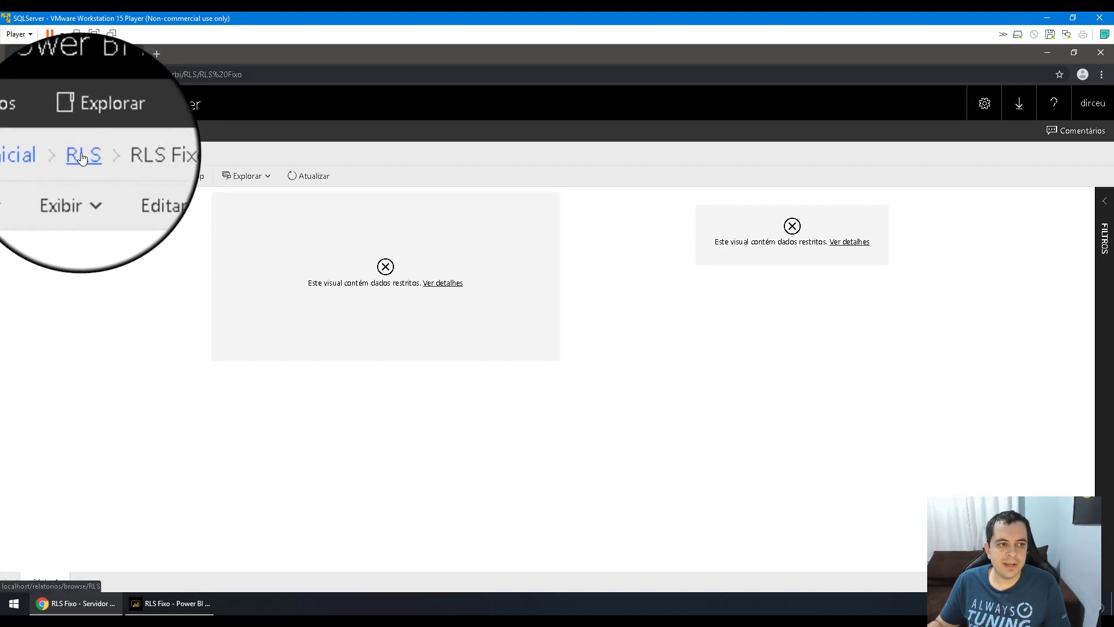
# Step: Return to the RLS folder and open the row-level security settings of the RLS Fixo report
pyautogui.click(82, 155)
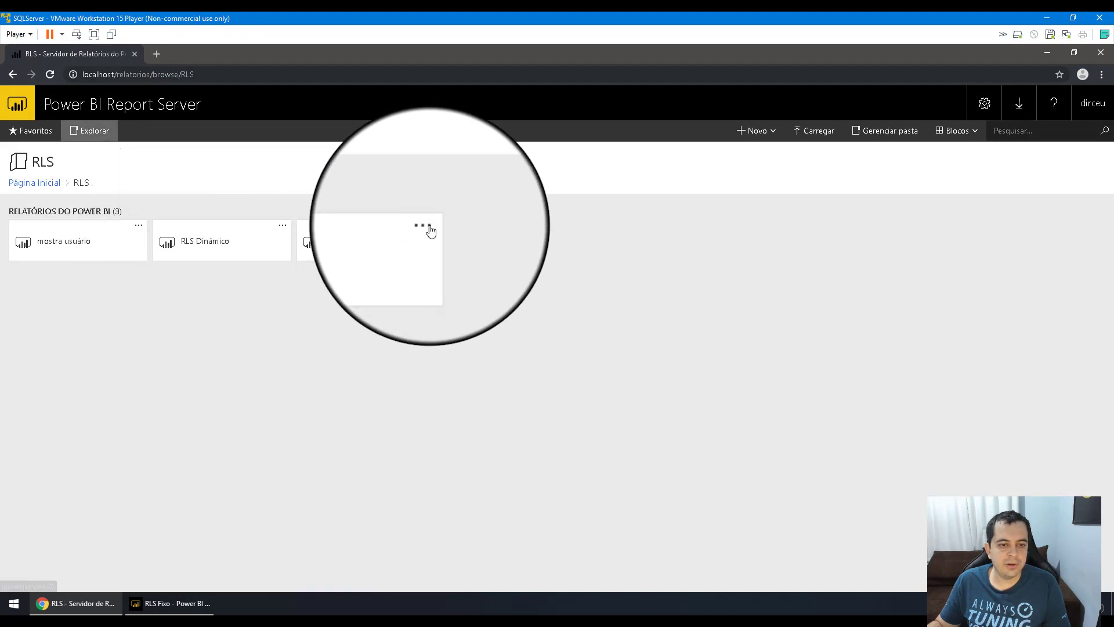
pyautogui.click(426, 226)
pyautogui.click(468, 300)
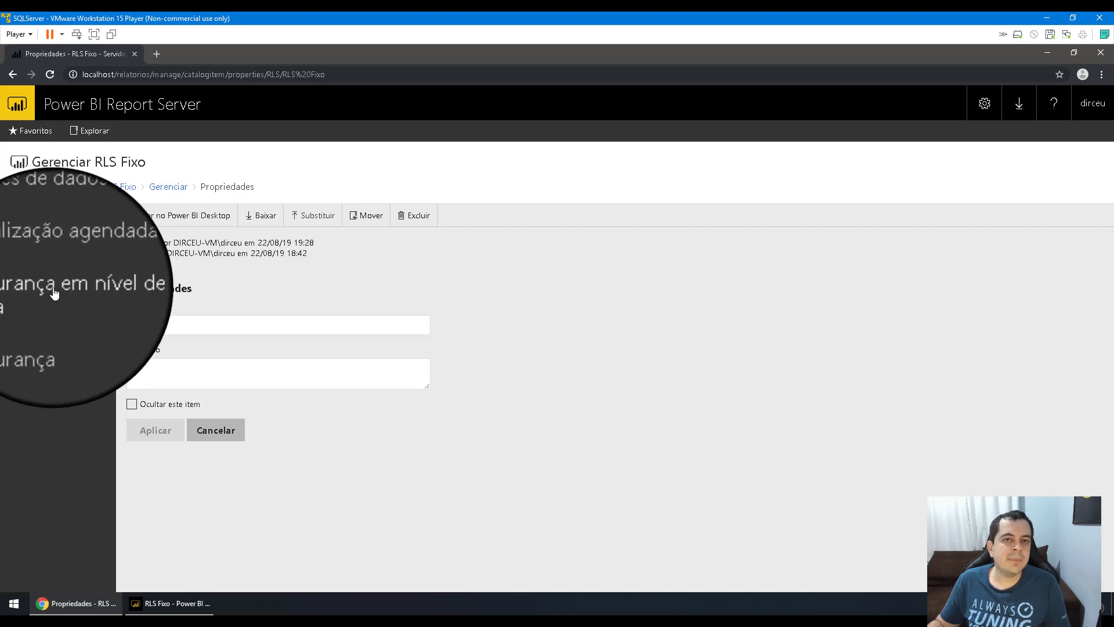
pyautogui.click(19, 290)
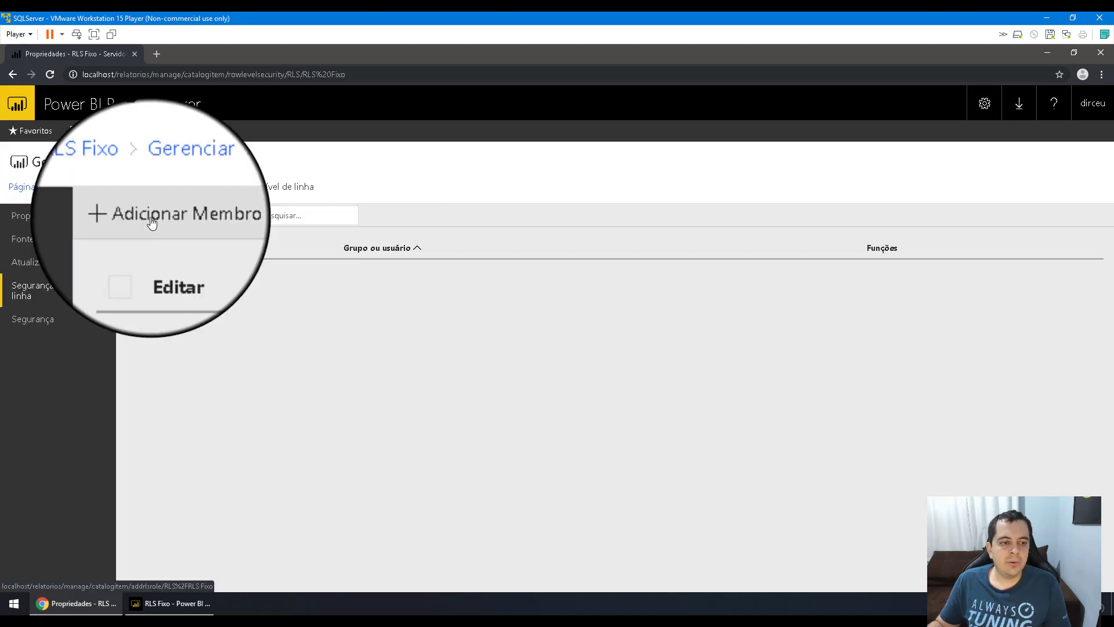
# Step: Add the signed-in user's account as a row-level security member assigned only to the teal-series salesperson's role
pyautogui.click(151, 222)
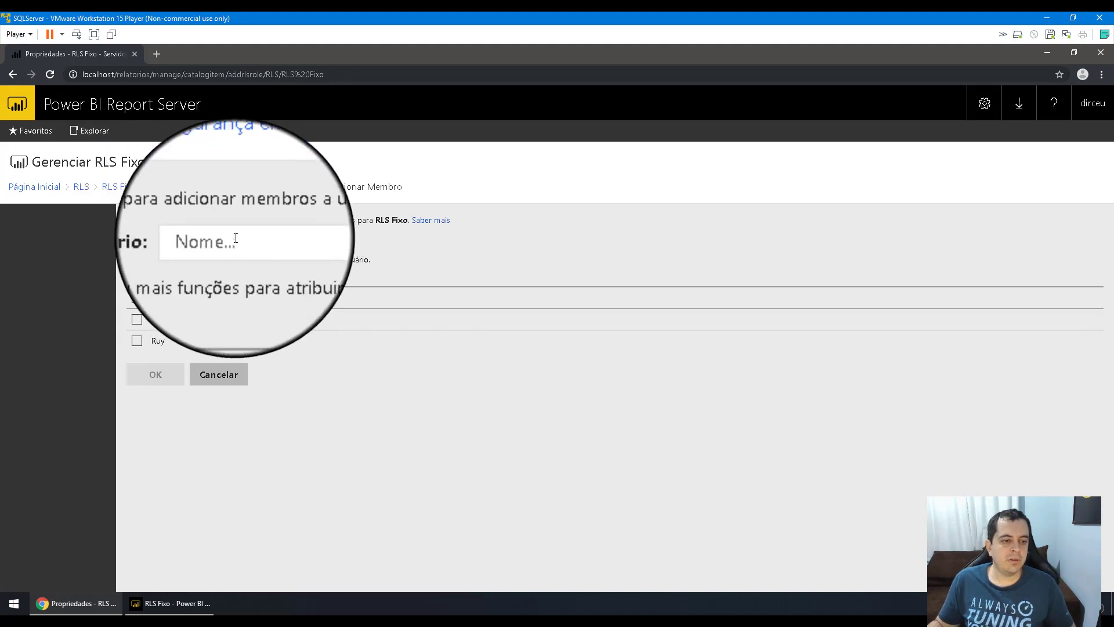
pyautogui.click(232, 243)
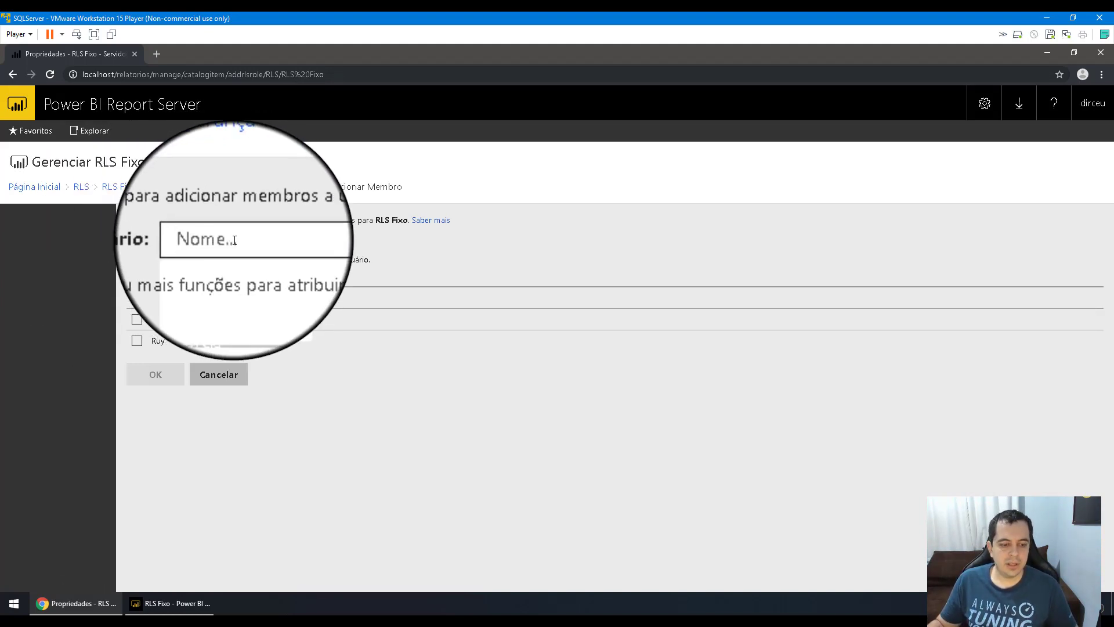
pyautogui.write('dirceu')
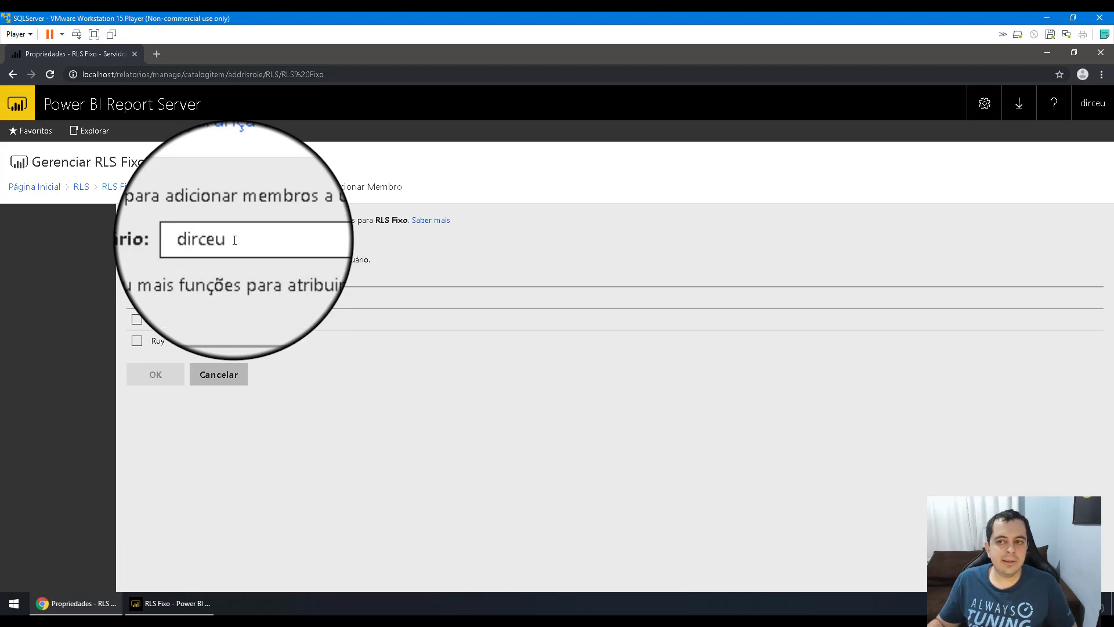
pyautogui.moveTo(1082, 103); pyautogui.dragTo(1105, 105)
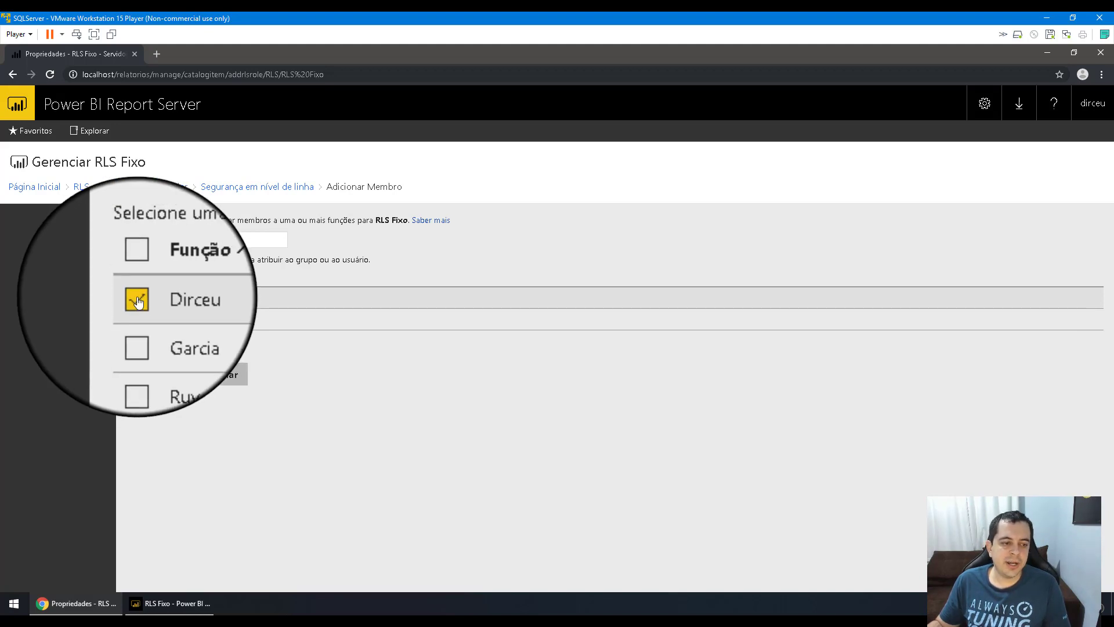
pyautogui.click(137, 341)
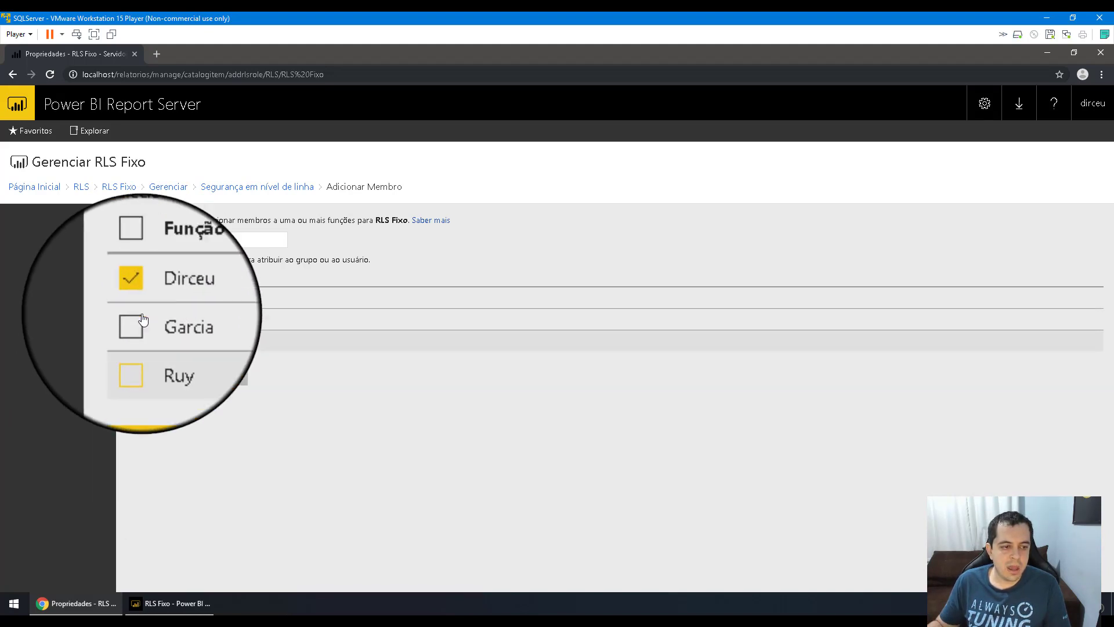
pyautogui.moveTo(235, 239); pyautogui.dragTo(205, 239)
pyautogui.click(157, 373)
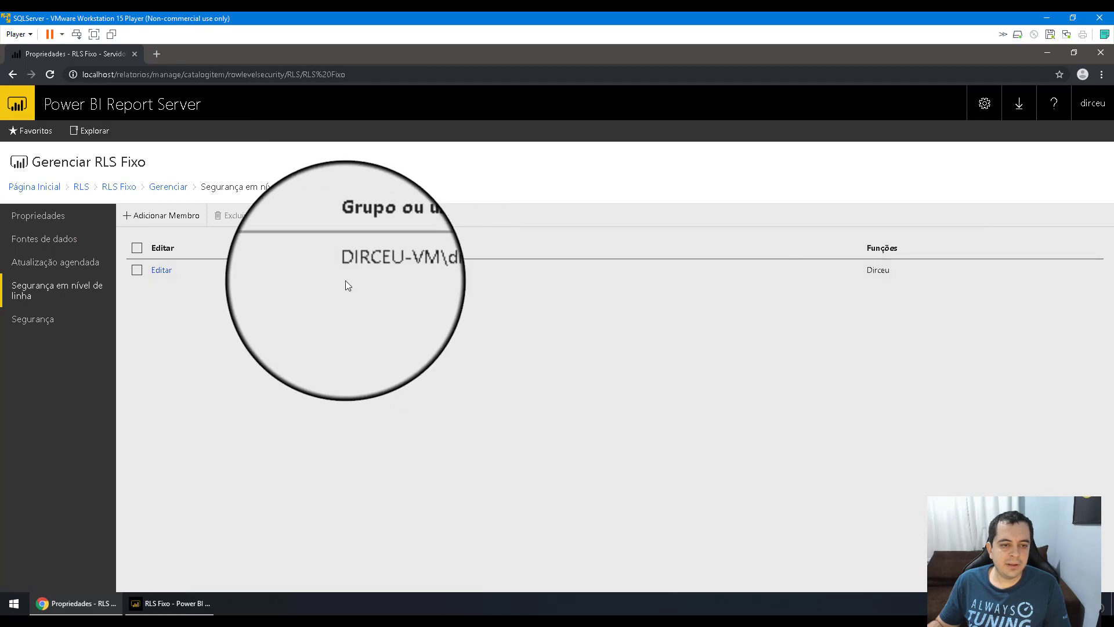
pyautogui.moveTo(345, 269); pyautogui.dragTo(431, 271)
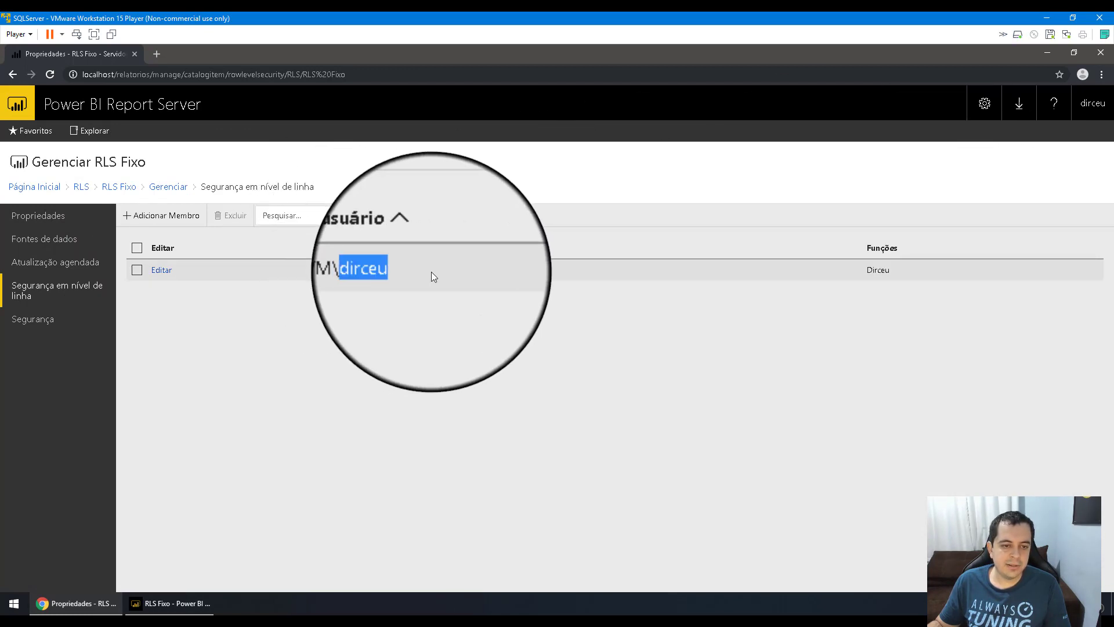
pyautogui.doubleClick(870, 271)
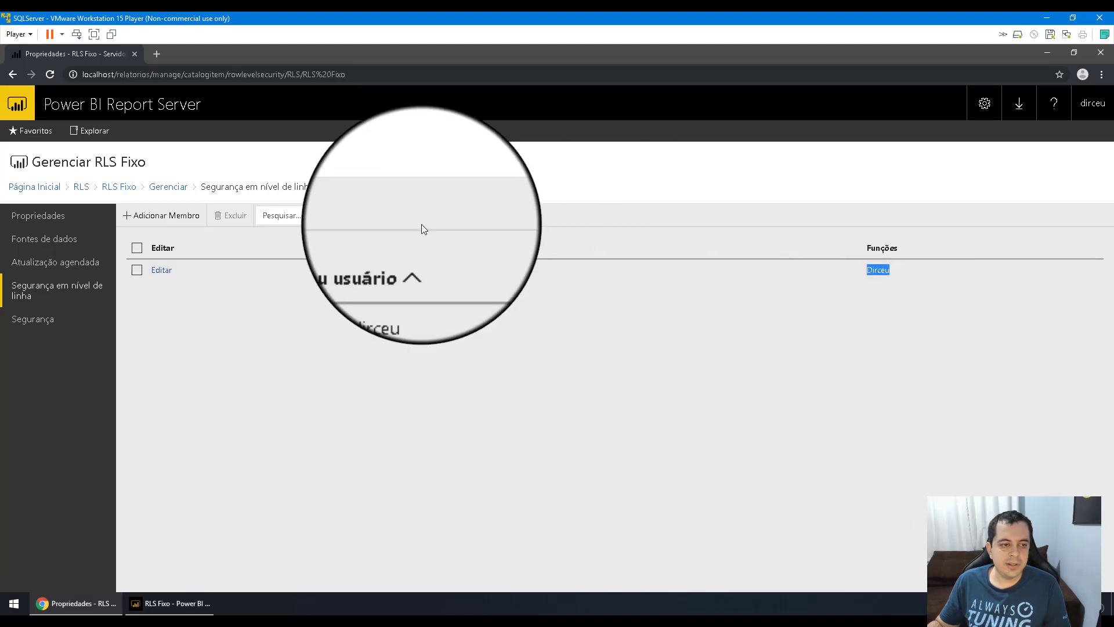
# Step: Add the yellow-series salesperson's user account as a member assigned to the role of the same name
pyautogui.click(199, 218)
pyautogui.click(227, 243)
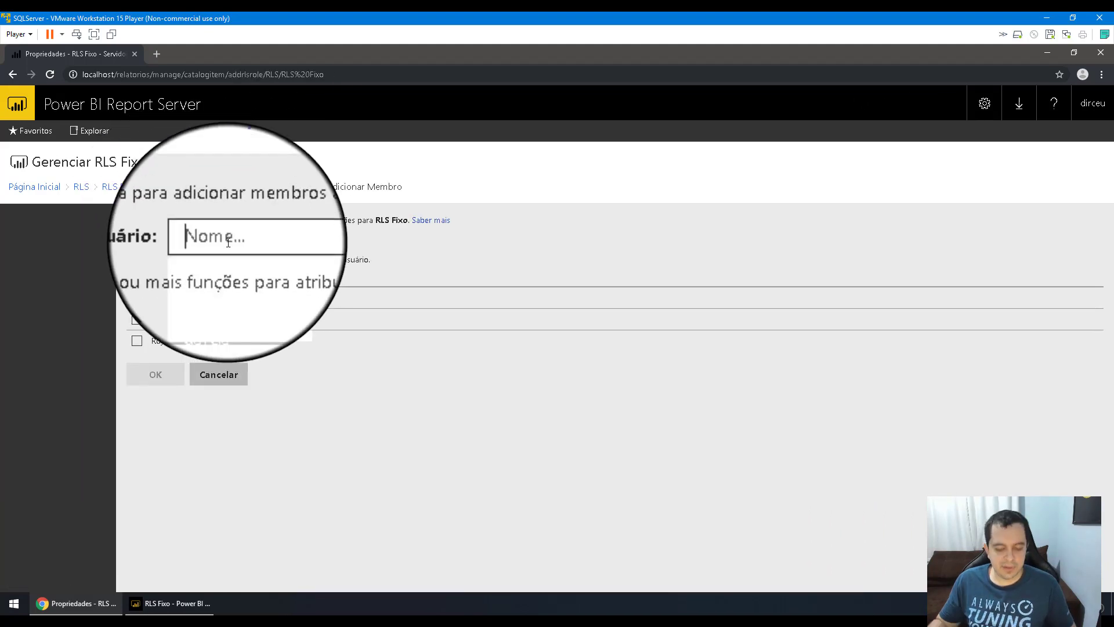
pyautogui.write('ruy')
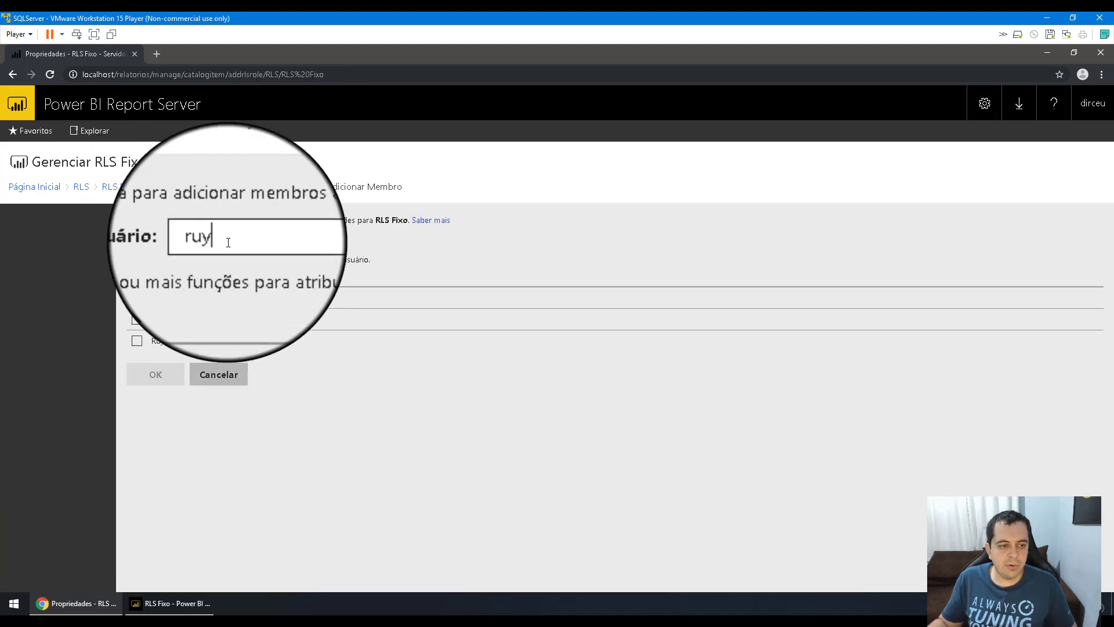
pyautogui.click(137, 341)
pyautogui.click(149, 373)
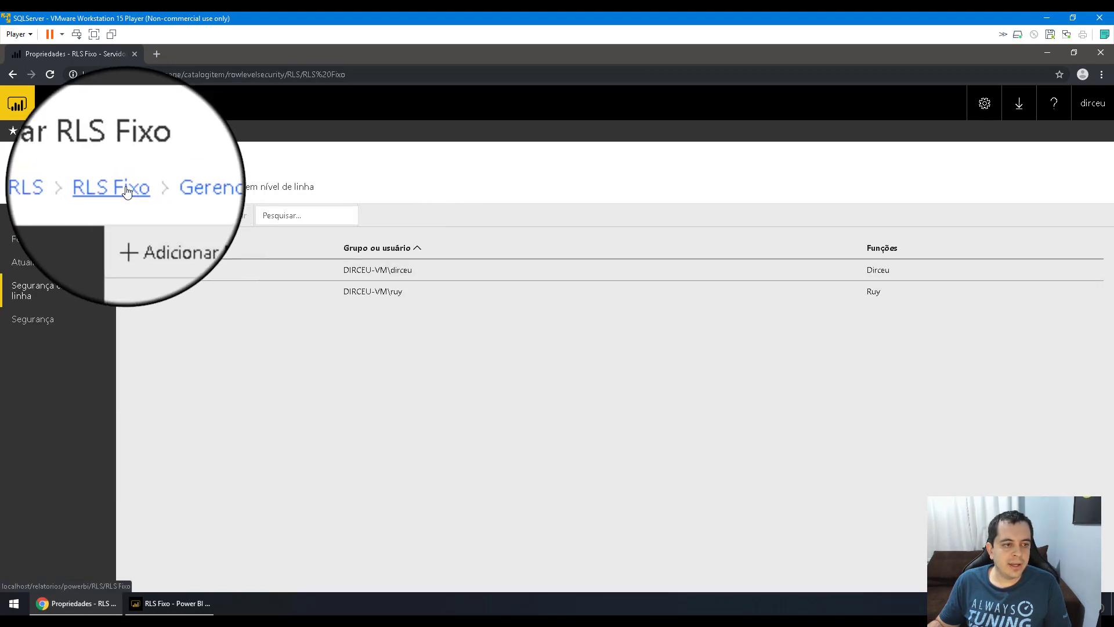
# Step: Open the RLS Fixo report on the server and check which salespeople's data the signed-in user sees
pyautogui.click(119, 186)
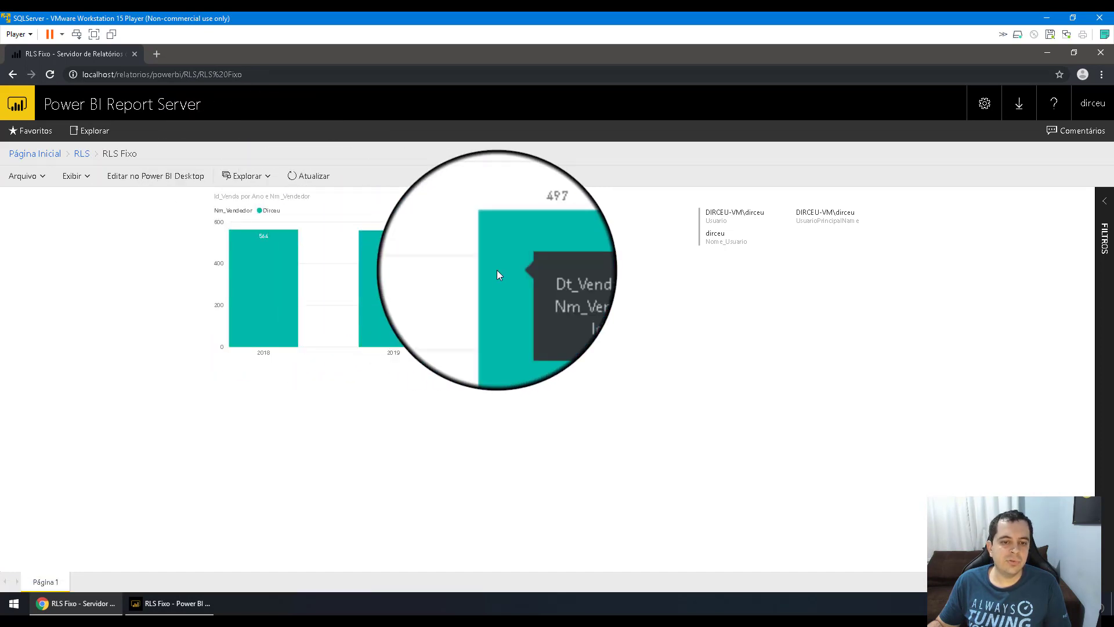
pyautogui.moveTo(245, 235)
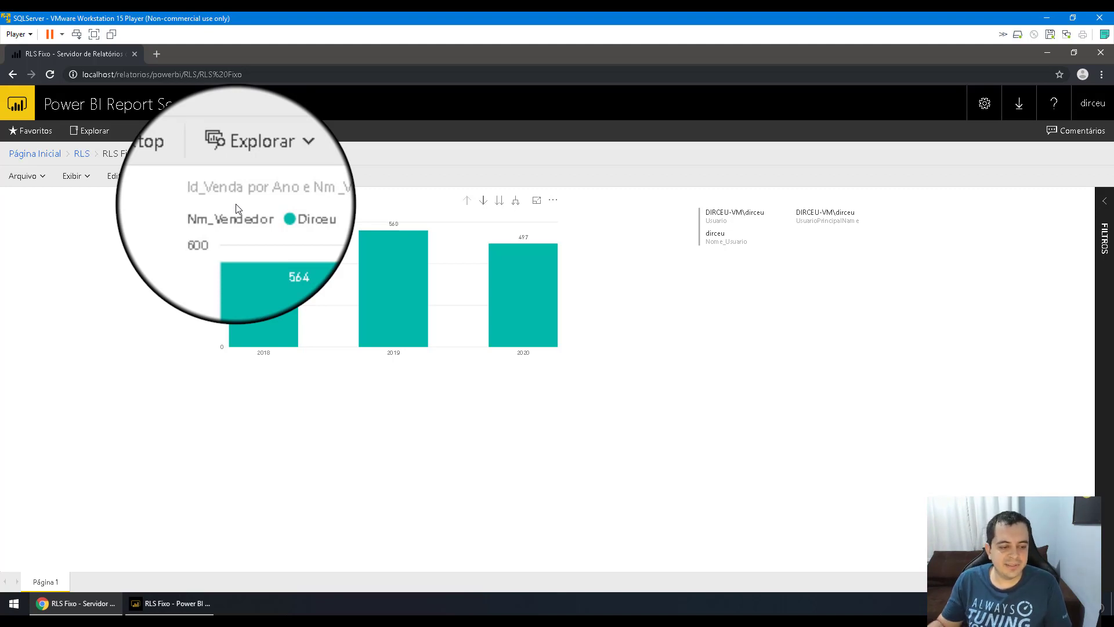
# Step: Switch to Power BI Desktop and examine the formulas of the Usuario and UsuarioPrincipalName measures in Tabela
pyautogui.click(168, 604)
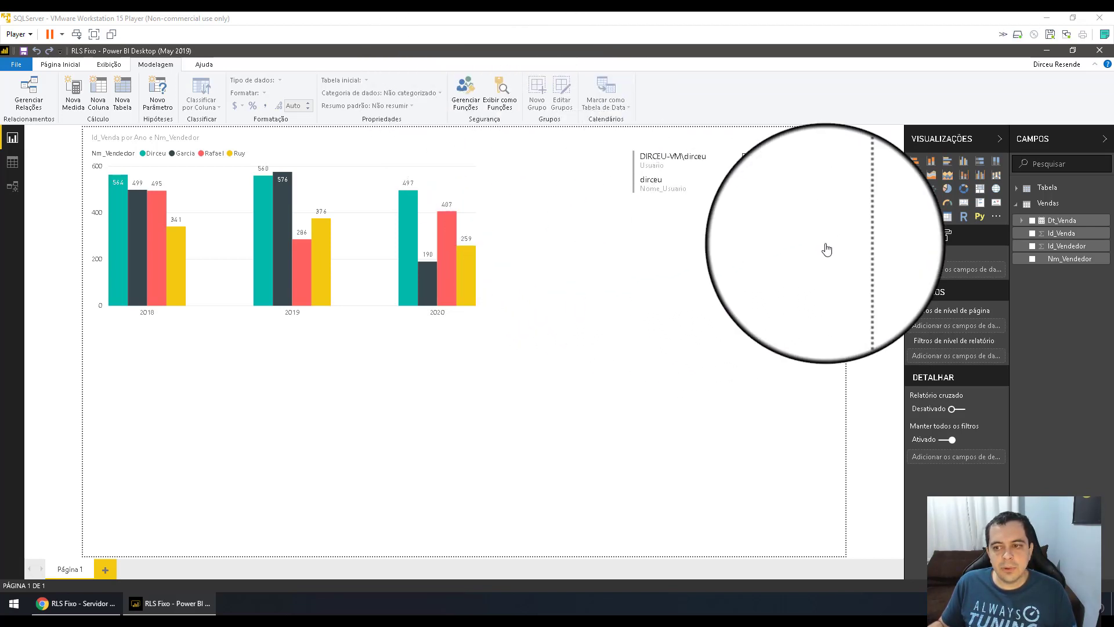
pyautogui.click(1018, 193)
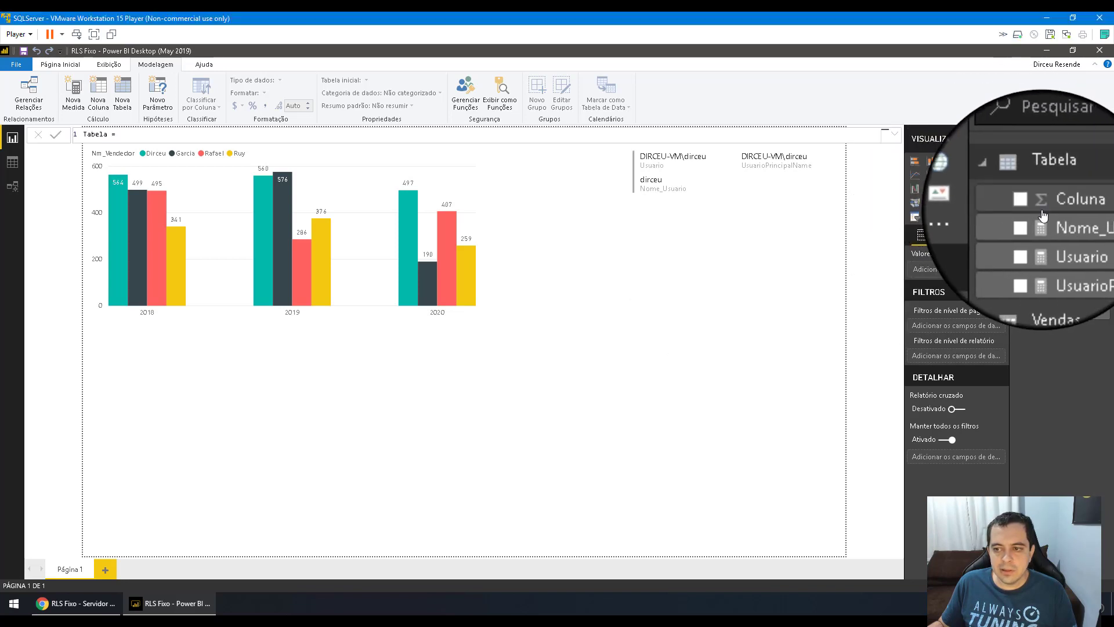
pyautogui.click(1052, 239)
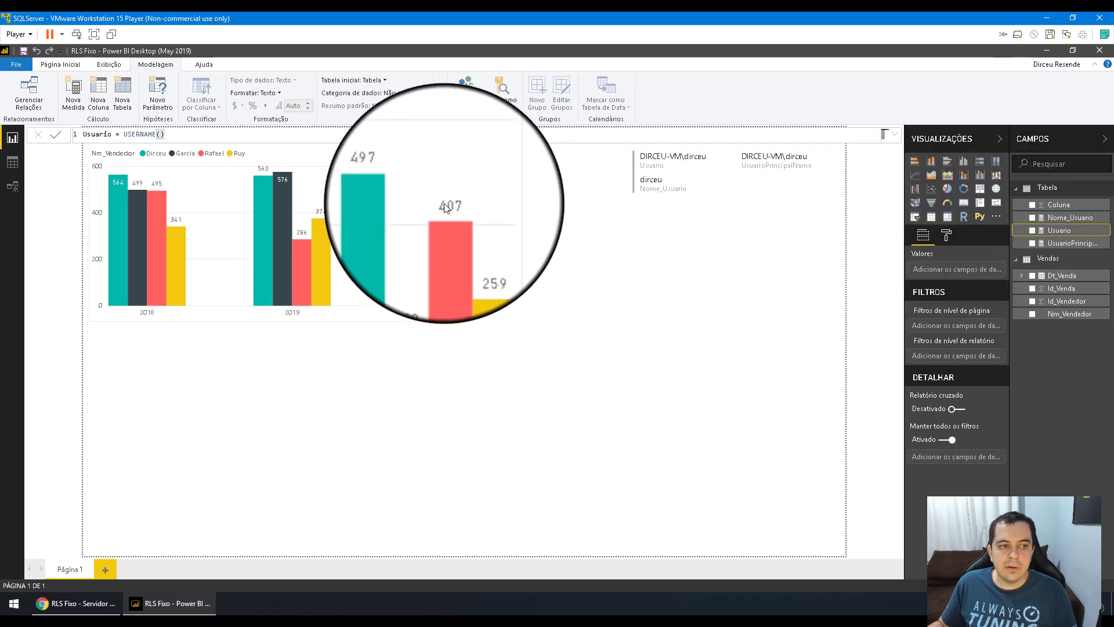
pyautogui.click(1062, 243)
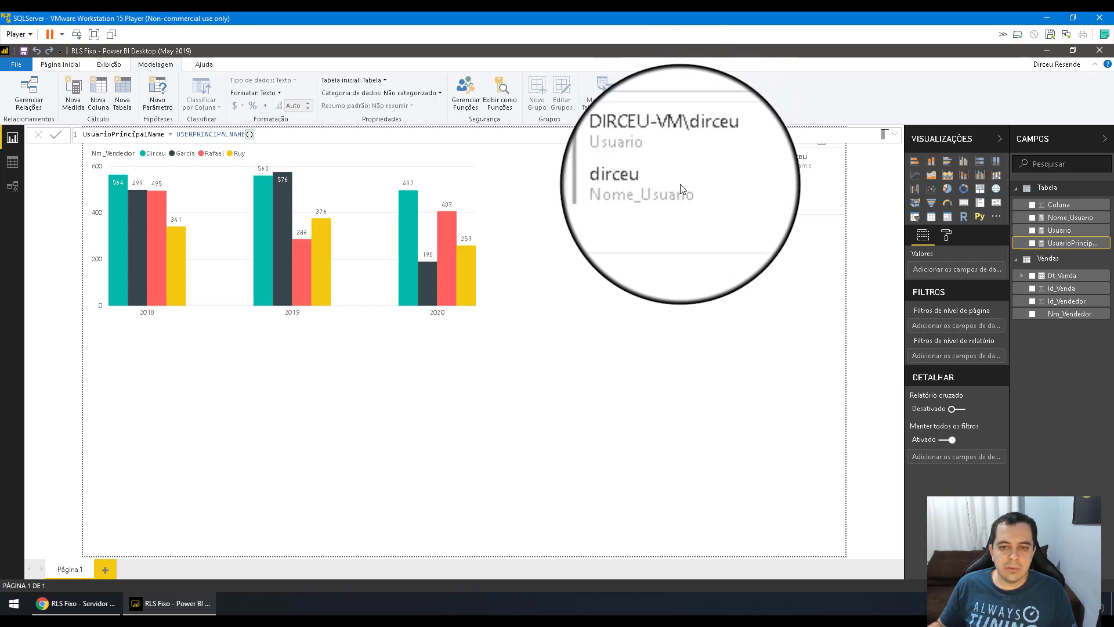
pyautogui.click(1052, 232)
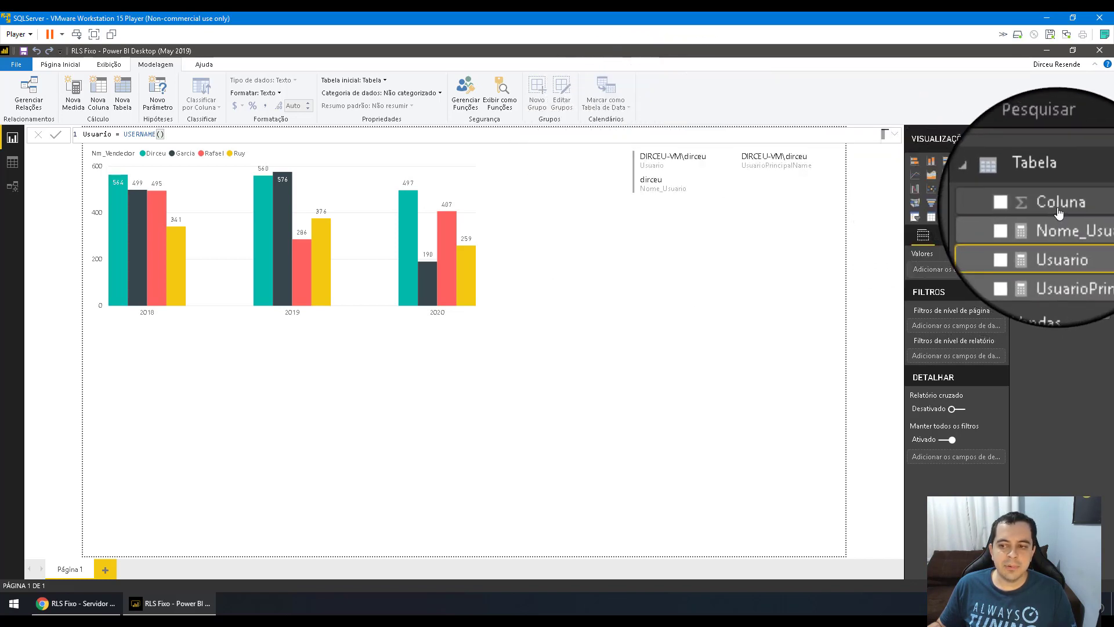
# Step: Examine the formula of the Nome_Usuario measure in Tabela, including its nomeUsuario variable and RETURN expression
pyautogui.click(1055, 220)
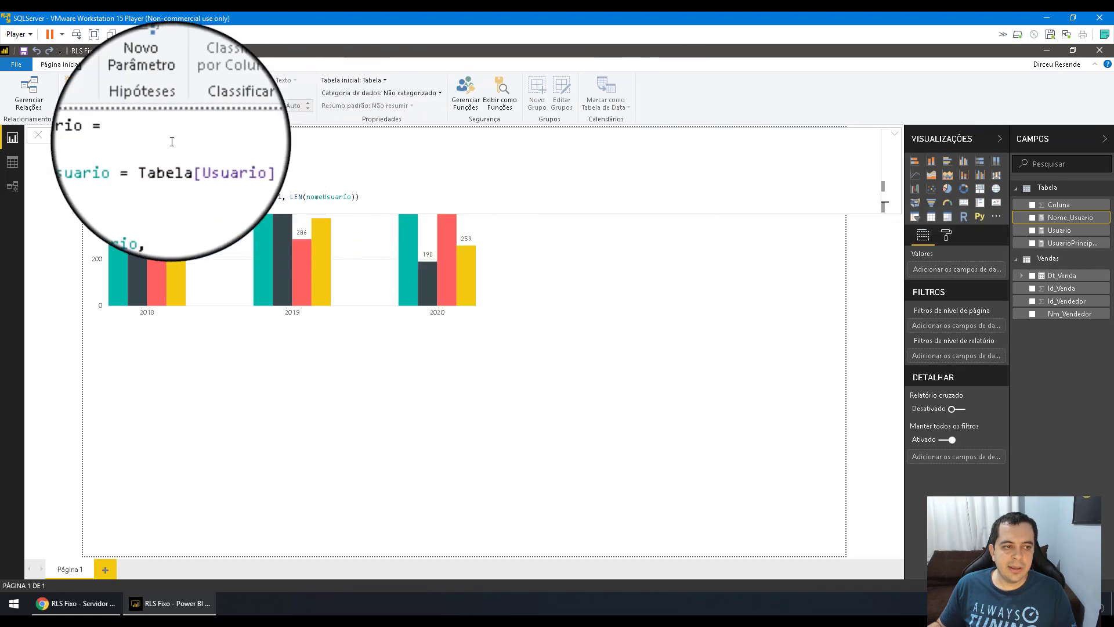
pyautogui.moveTo(85, 135); pyautogui.dragTo(114, 207)
pyautogui.click(123, 169)
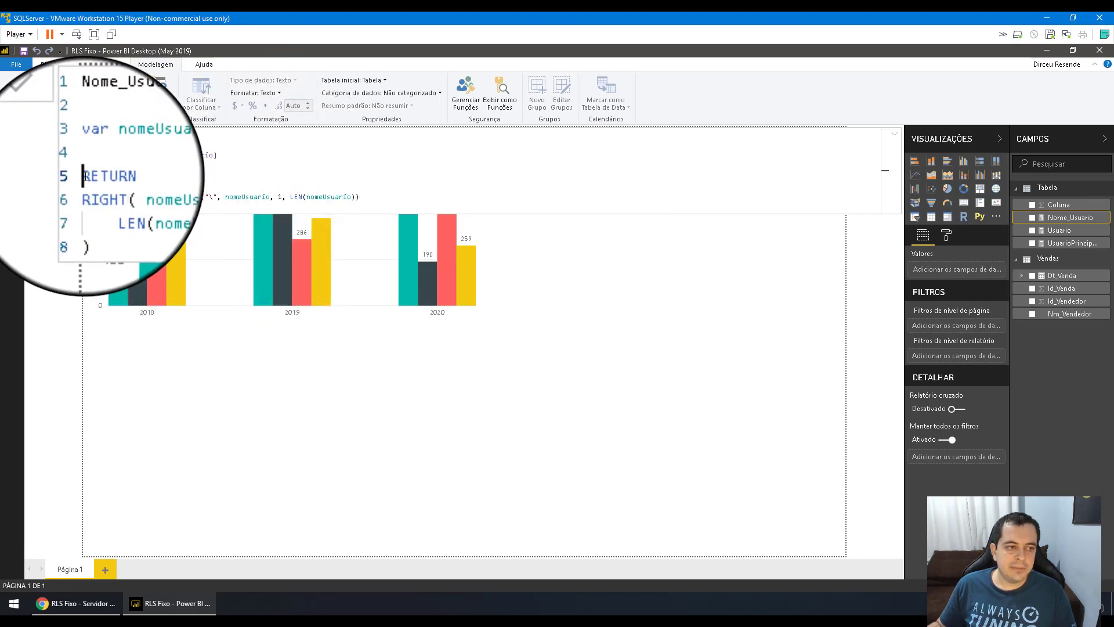
pyautogui.moveTo(86, 180); pyautogui.dragTo(98, 203)
pyautogui.click(99, 204)
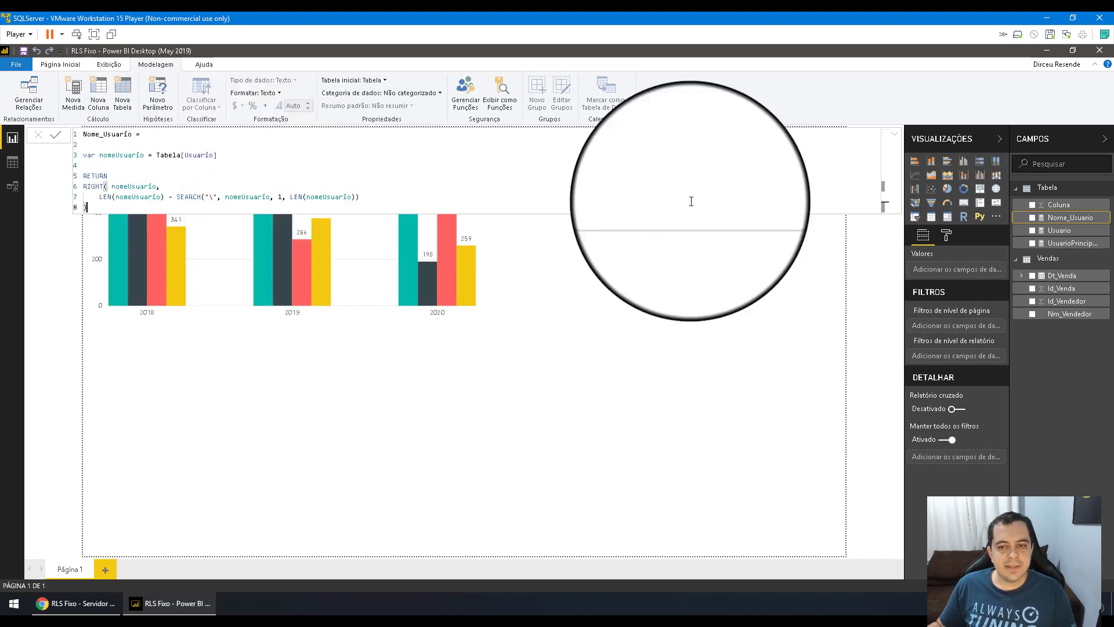
pyautogui.click(898, 251)
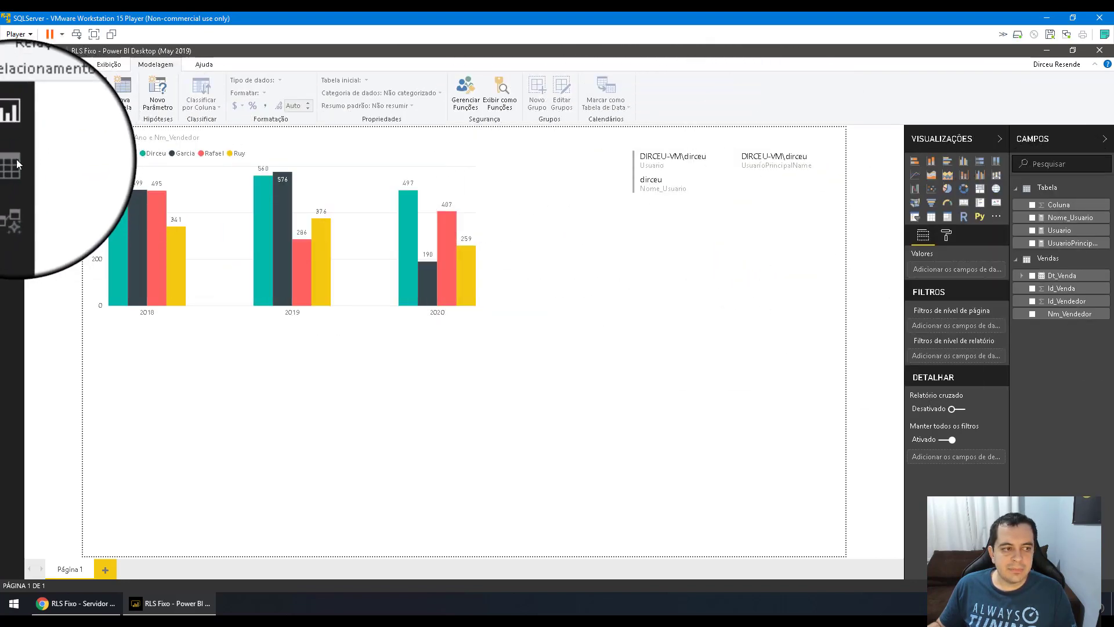
# Step: Add a table visual below the chart with the Vendas fields Dt_Venda, Id_Venda and Nm_Vendedor
pyautogui.click(931, 217)
pyautogui.click(1033, 275)
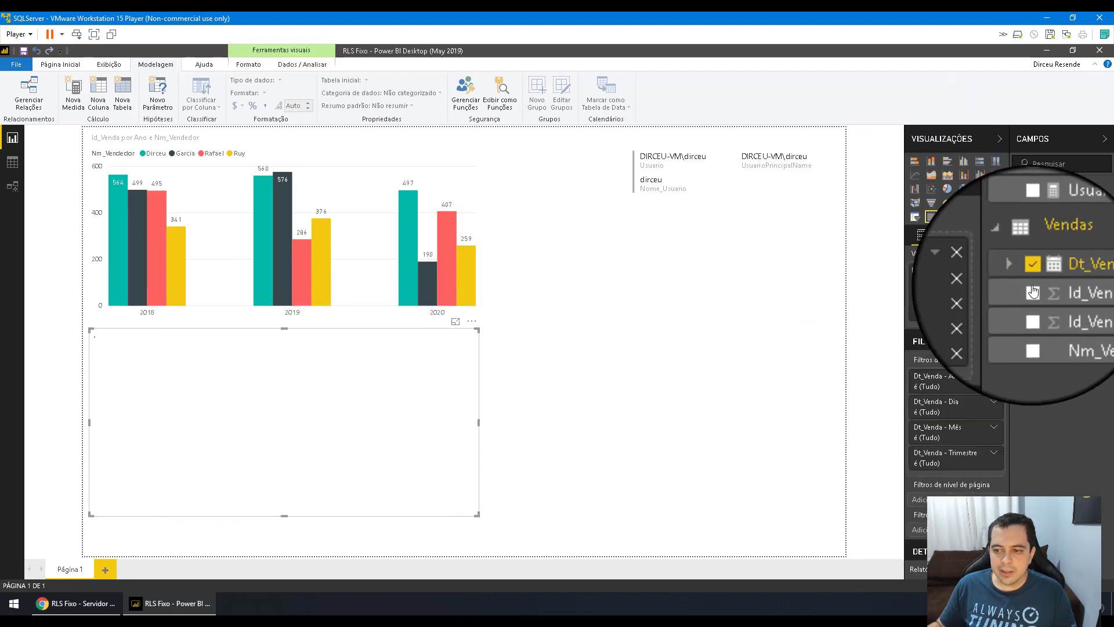
pyautogui.click(1033, 288)
pyautogui.click(1033, 314)
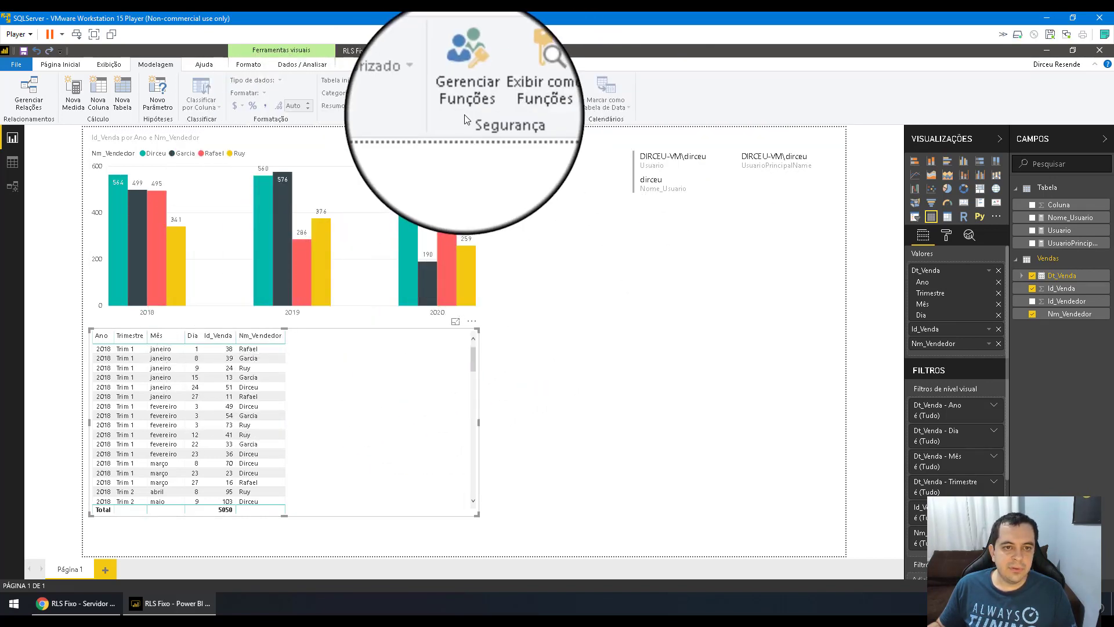
# Step: Delete all three fixed salesperson roles in the role manager, confirming each deletion
pyautogui.click(466, 96)
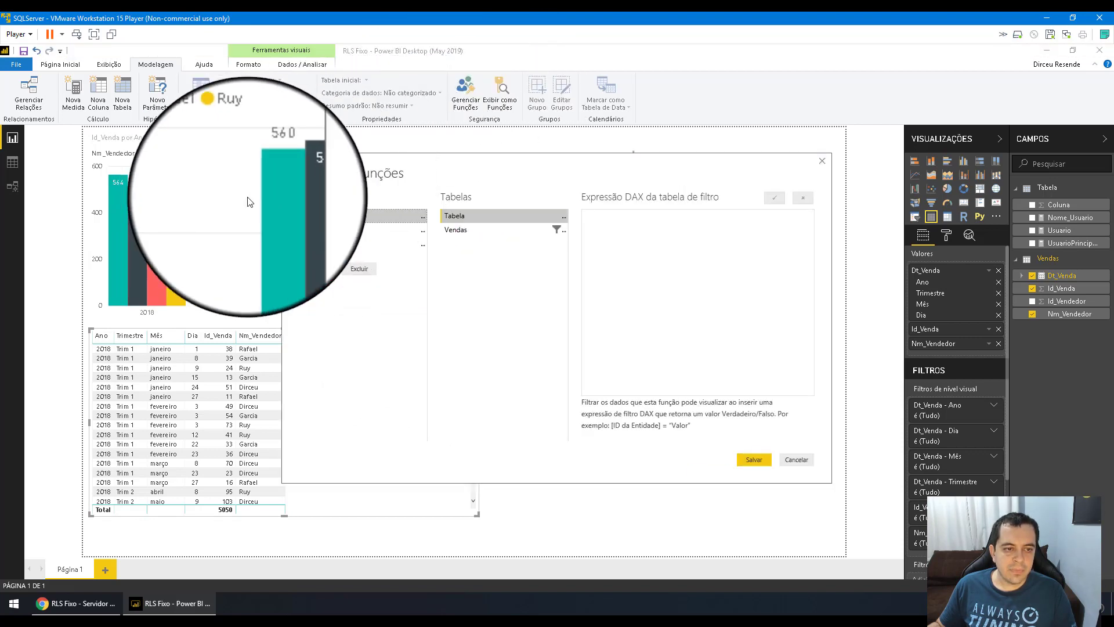
pyautogui.click(373, 266)
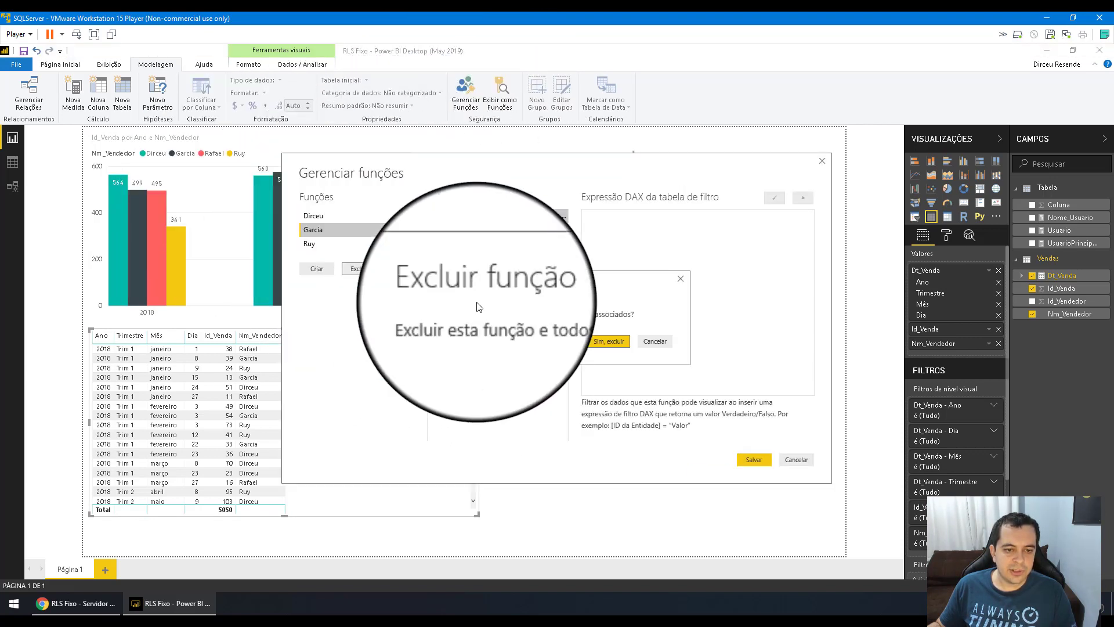
pyautogui.click(600, 340)
pyautogui.click(375, 265)
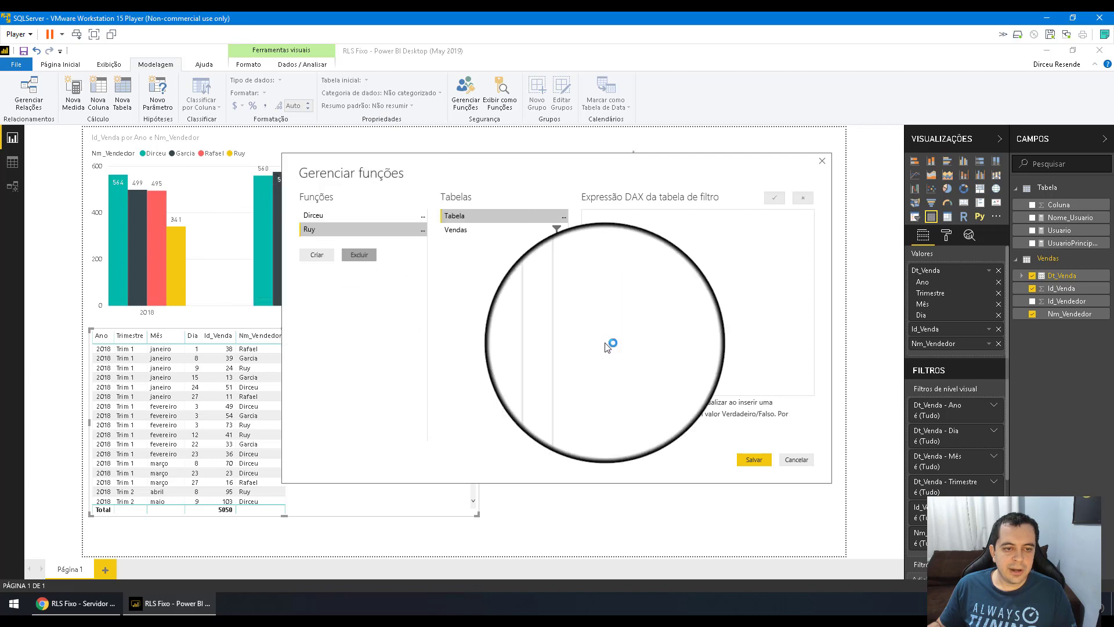
pyautogui.click(638, 339)
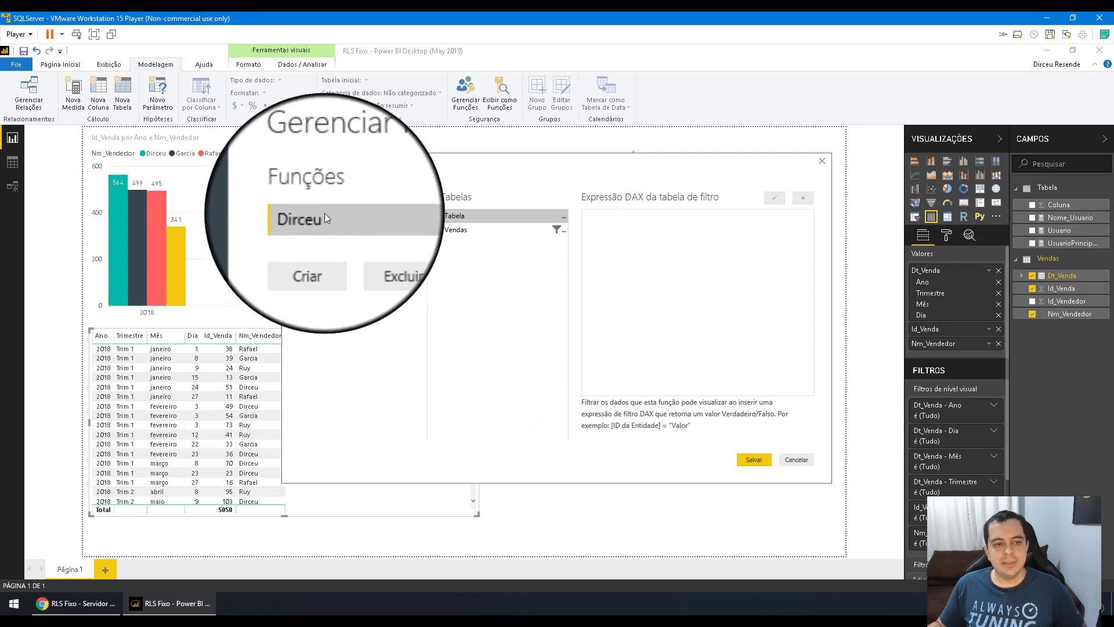
pyautogui.click(368, 241)
pyautogui.click(598, 340)
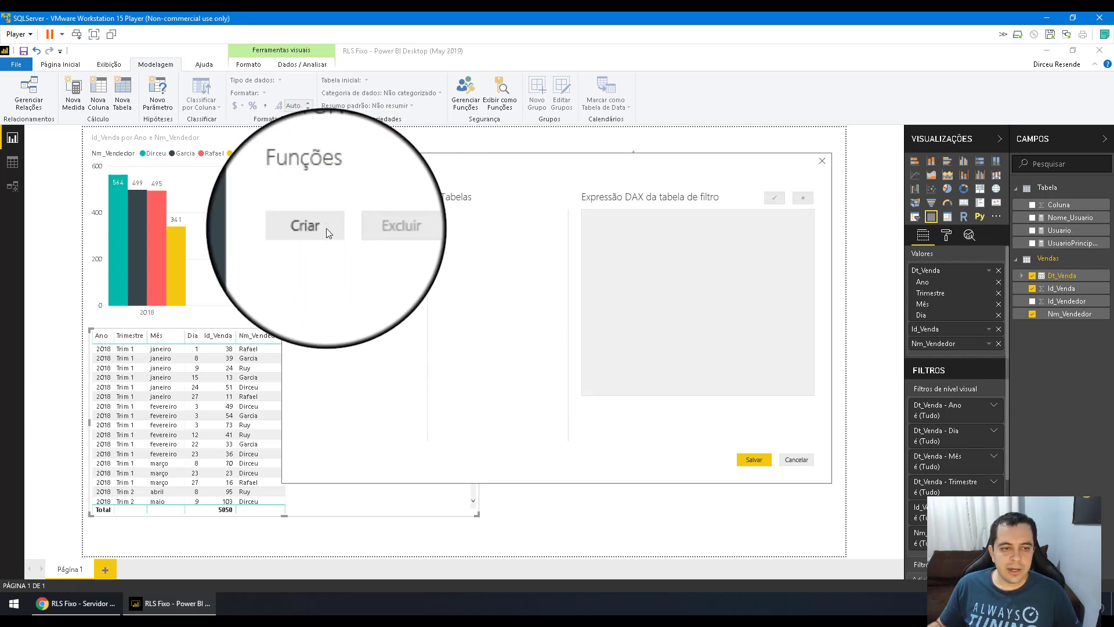
# Step: Create the role Filtro_Usuario, filter the Vendas table with [Nm_Vendedor] = Tabela[Nome_Usuario], validate the expression and save
pyautogui.click(317, 240)
pyautogui.write('Filtro_Usuario')
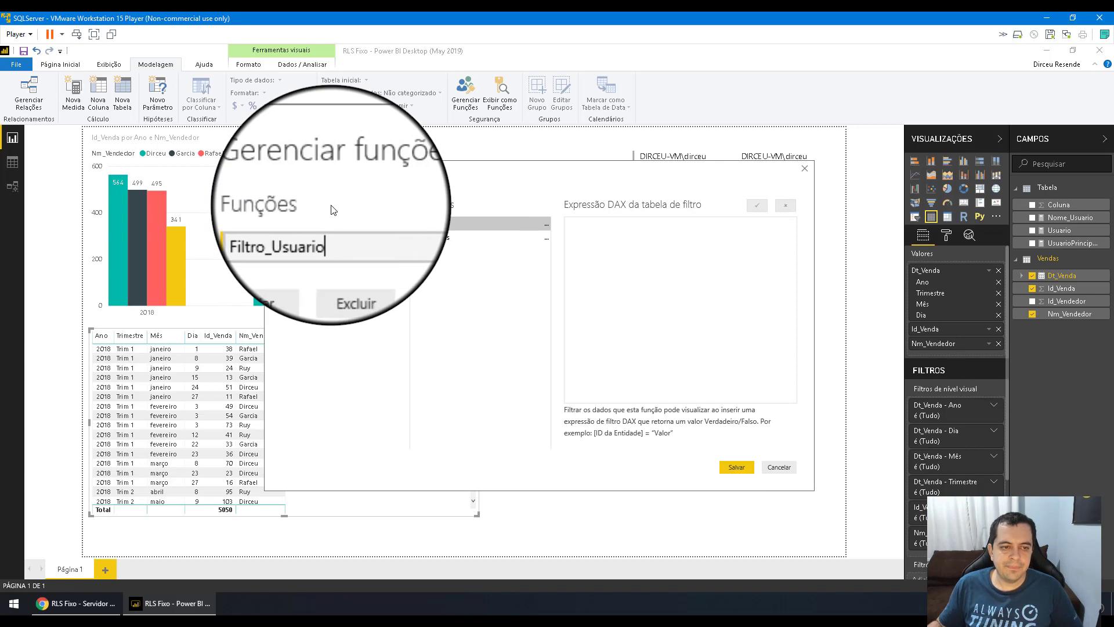
pyautogui.click(546, 238)
pyautogui.moveTo(593, 246)
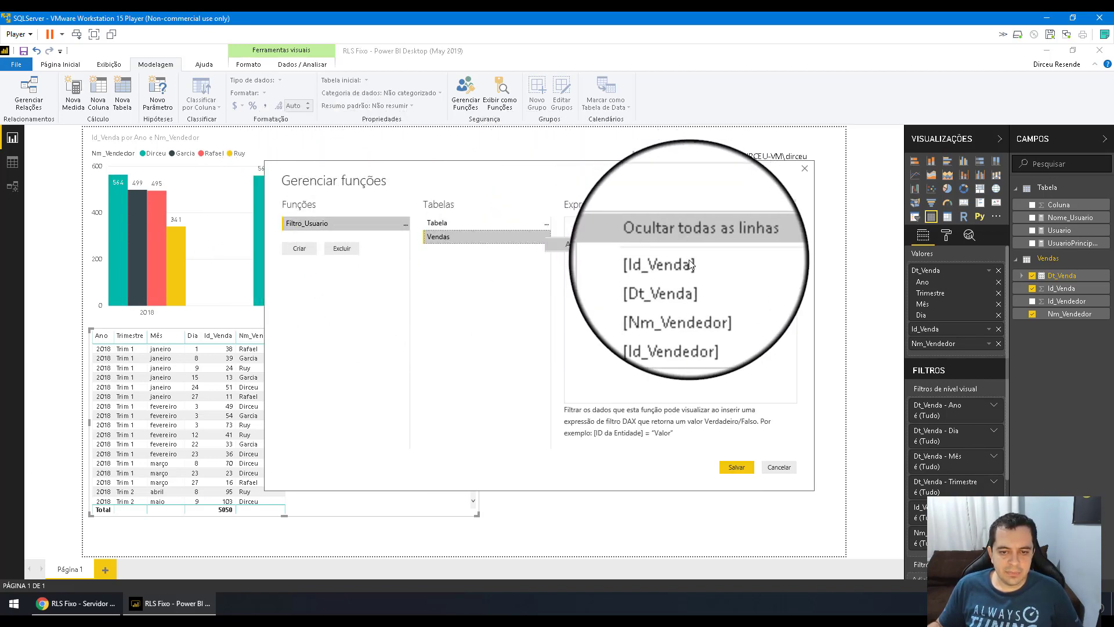
pyautogui.click(680, 287)
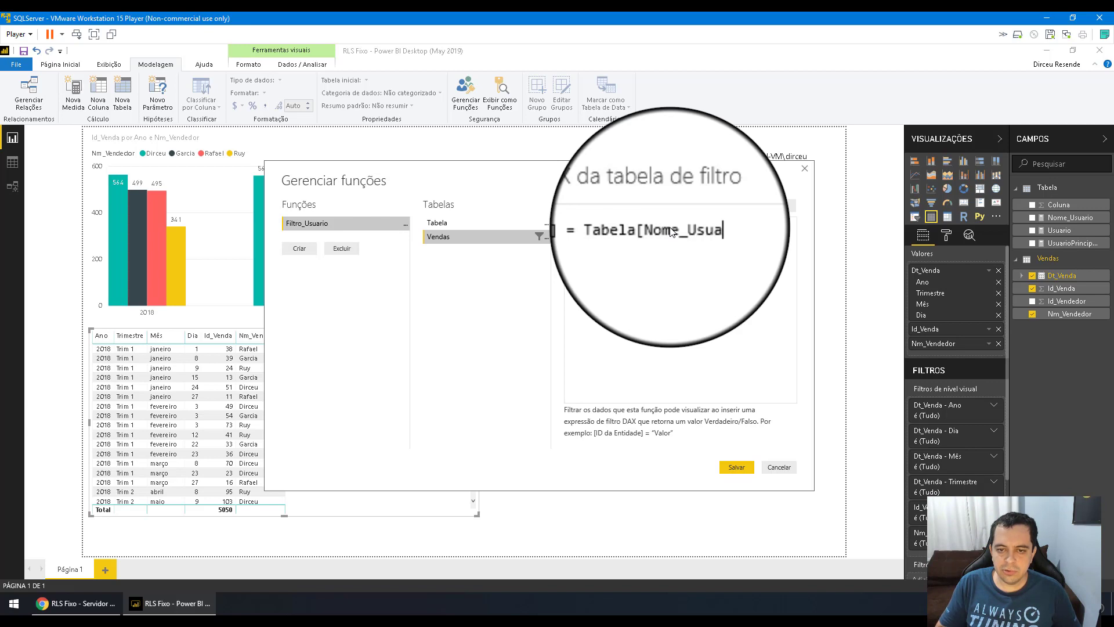
pyautogui.moveTo(530, 171); pyautogui.dragTo(393, 171)
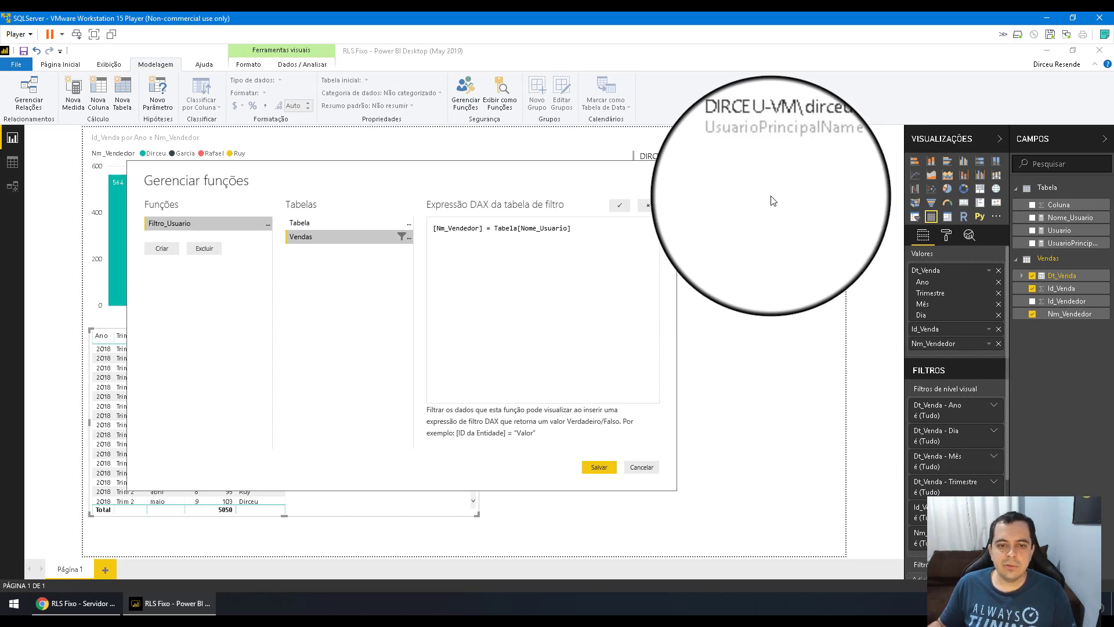
pyautogui.click(619, 206)
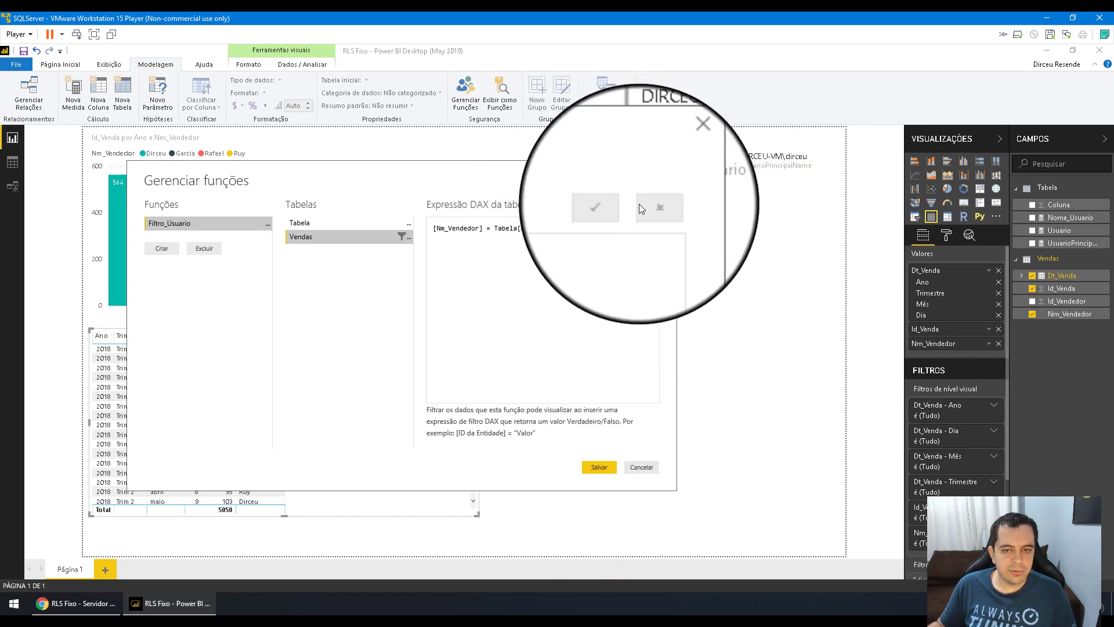
pyautogui.click(599, 467)
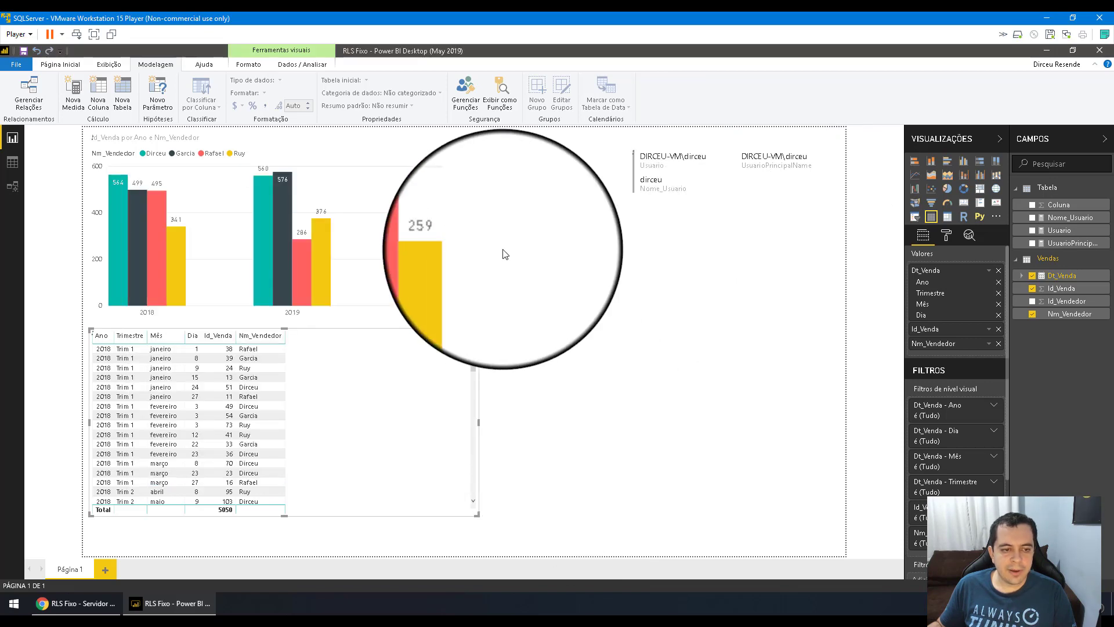
# Step: Preview the report under Filtro_Usuario as another user, trying the plain username and the same username with its domain prefix
pyautogui.click(496, 83)
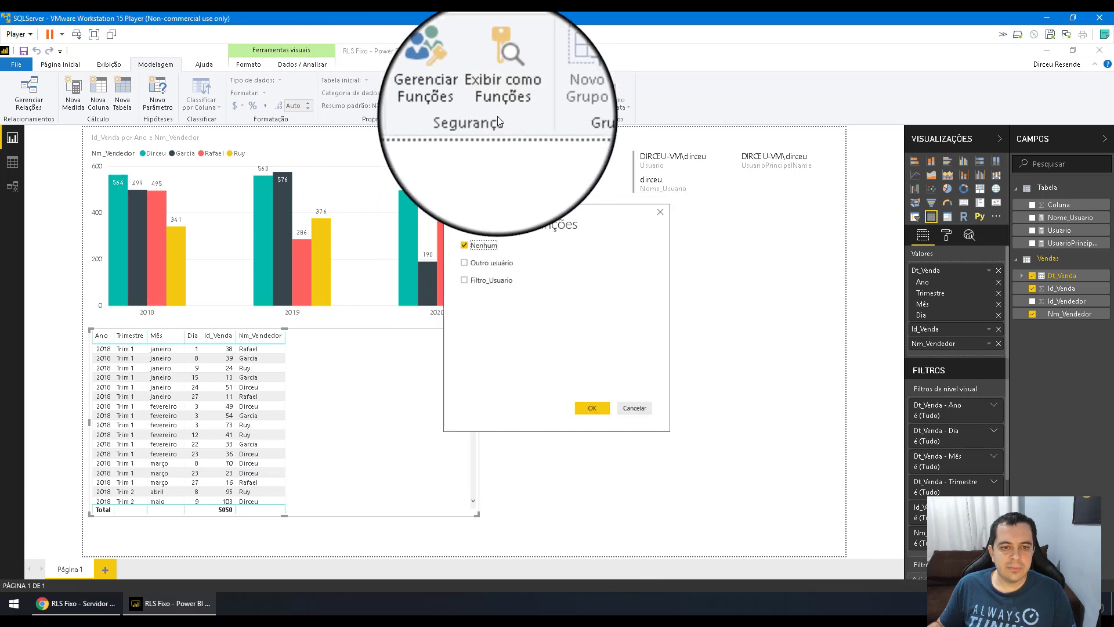
pyautogui.click(465, 279)
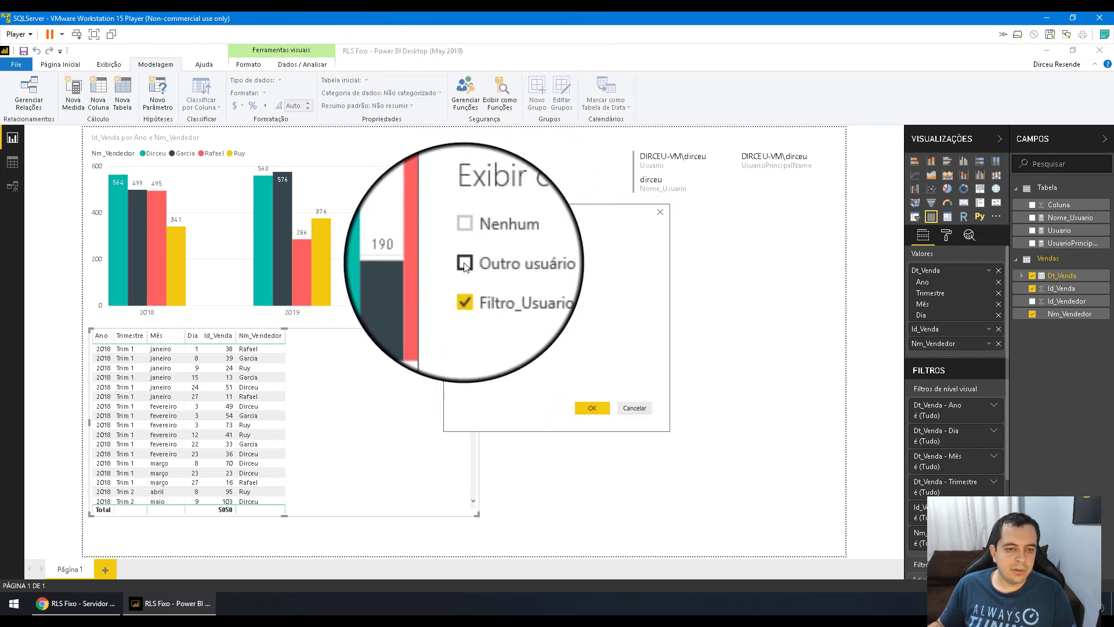
pyautogui.click(464, 264)
pyautogui.click(540, 266)
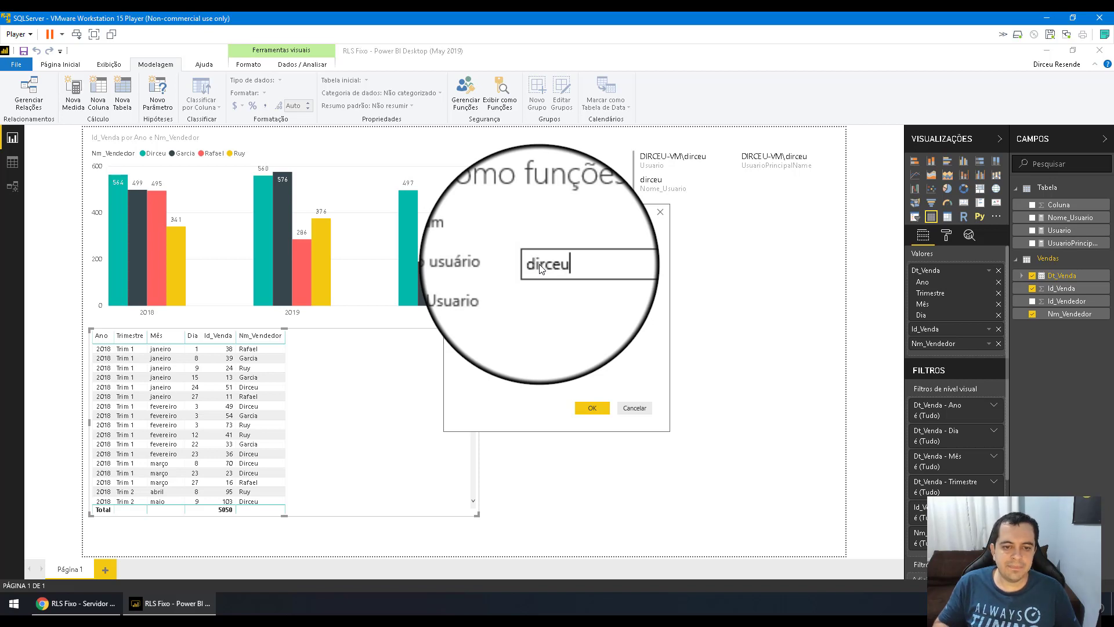
pyautogui.click(586, 407)
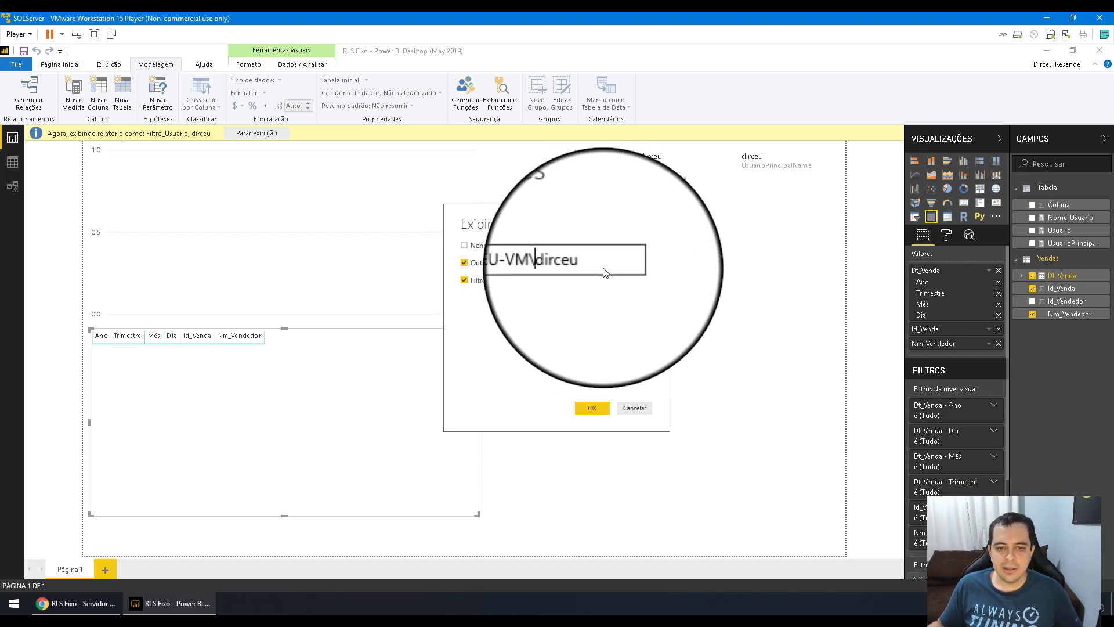
pyautogui.click(586, 405)
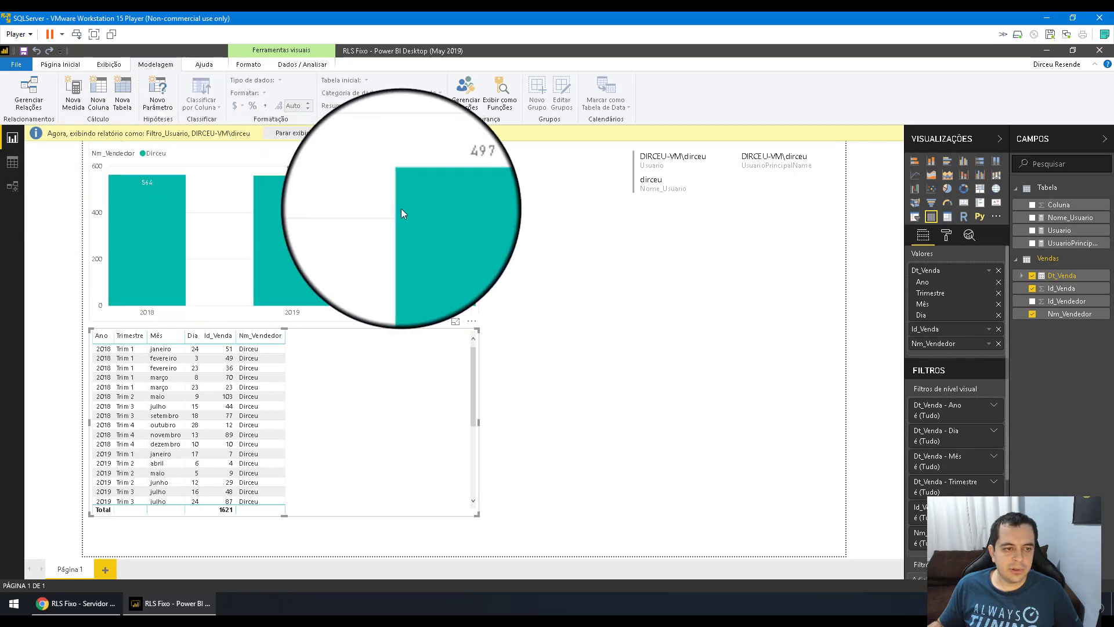
# Step: Preview the report under Filtro_Usuario with a different salesperson's domain username, and stop the role preview
pyautogui.click(496, 88)
pyautogui.moveTo(576, 265); pyautogui.dragTo(621, 259)
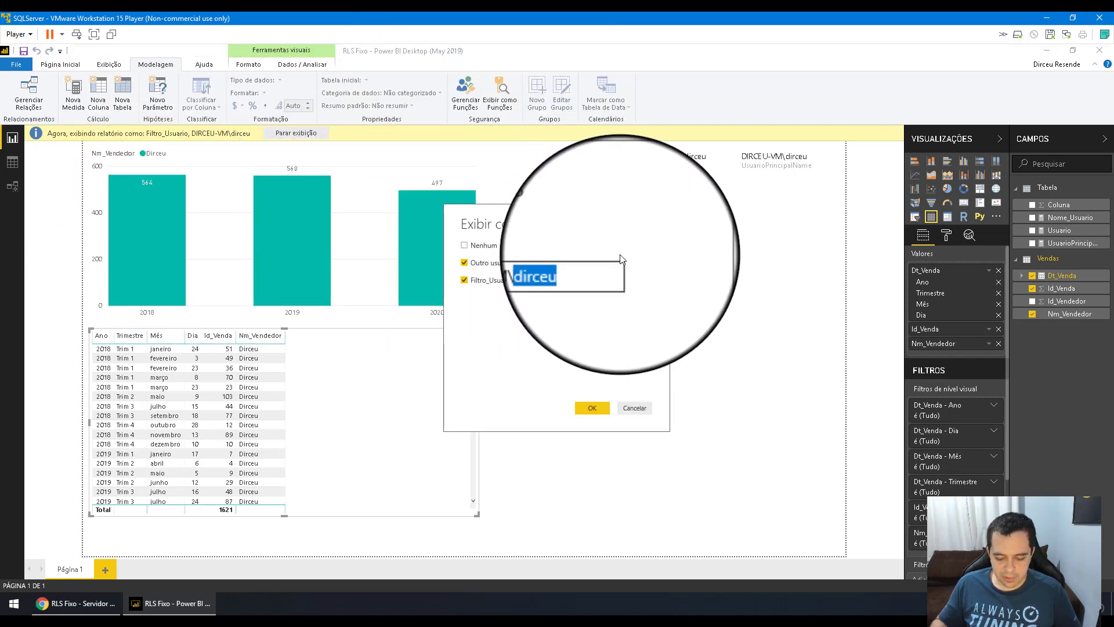
pyautogui.click(593, 408)
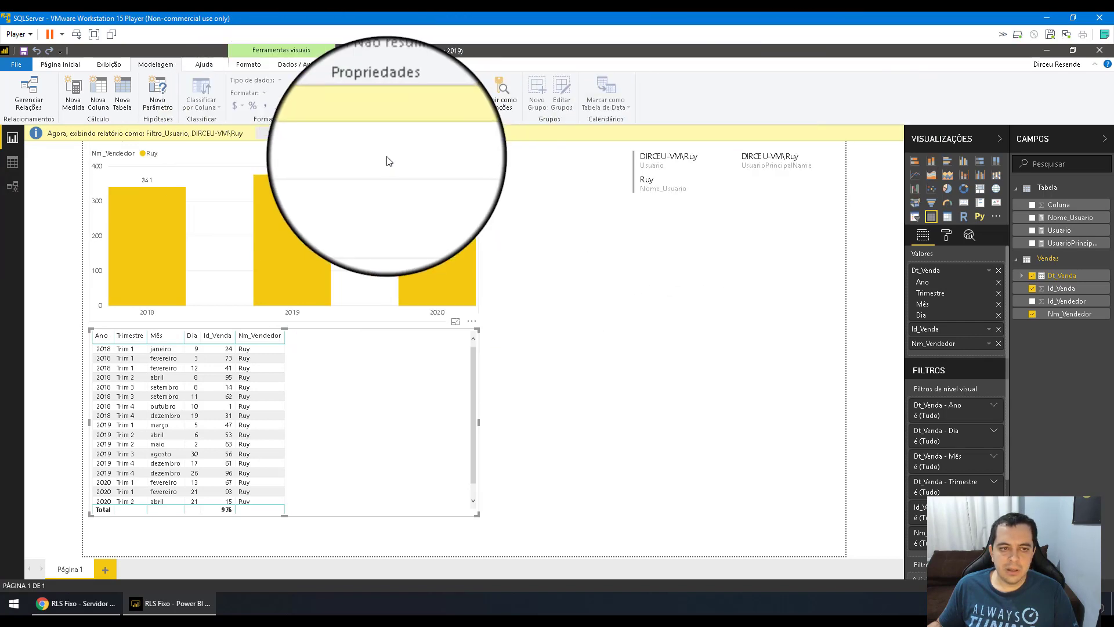
pyautogui.click(289, 133)
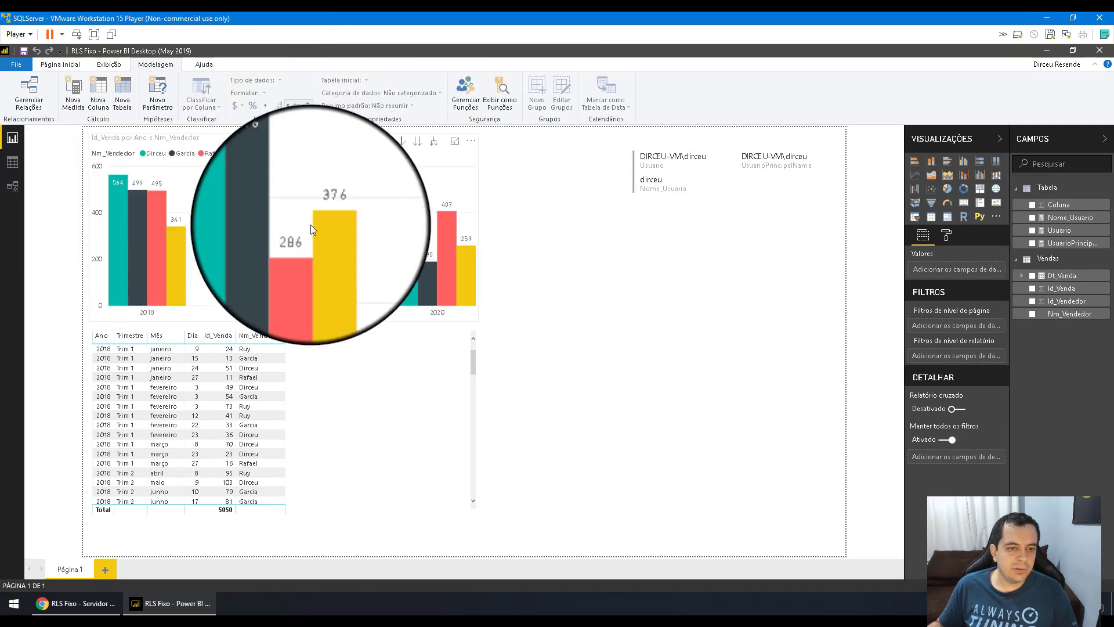
# Step: Save the report to the localhost/relatorios report server as RLS Dinâmico in the RLS folder, replacing the existing report
pyautogui.click(20, 64)
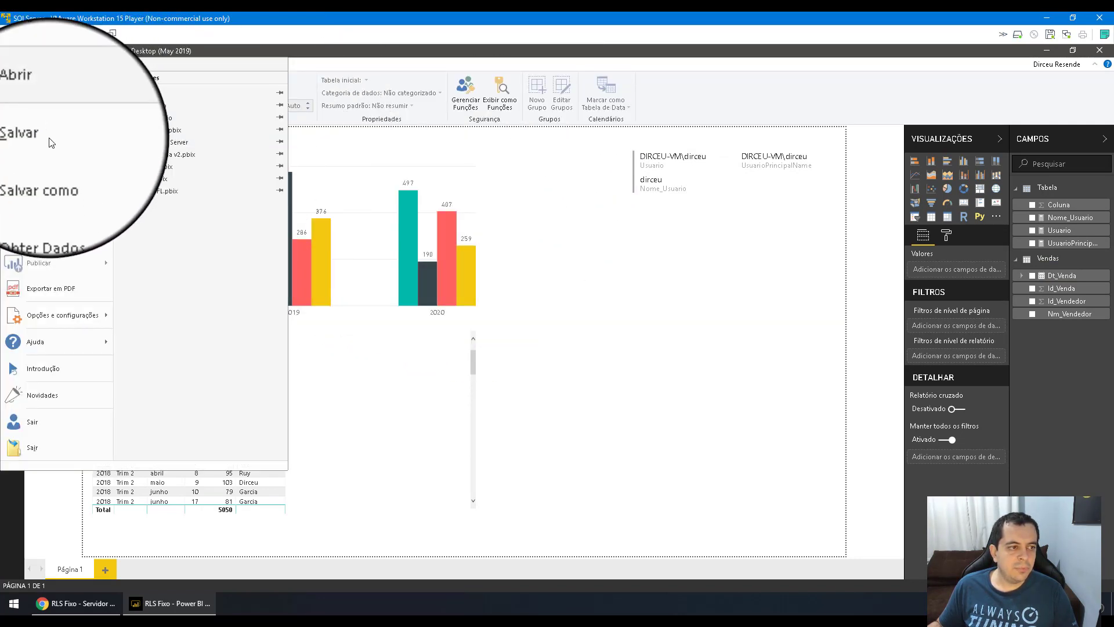
pyautogui.moveTo(52, 161)
pyautogui.click(145, 124)
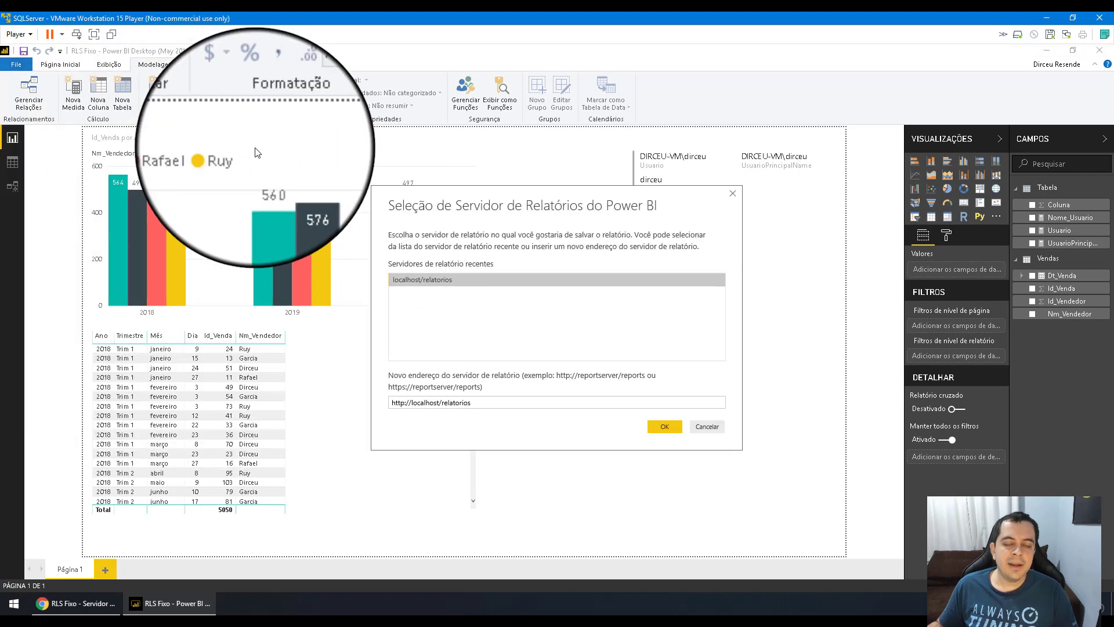
pyautogui.click(666, 426)
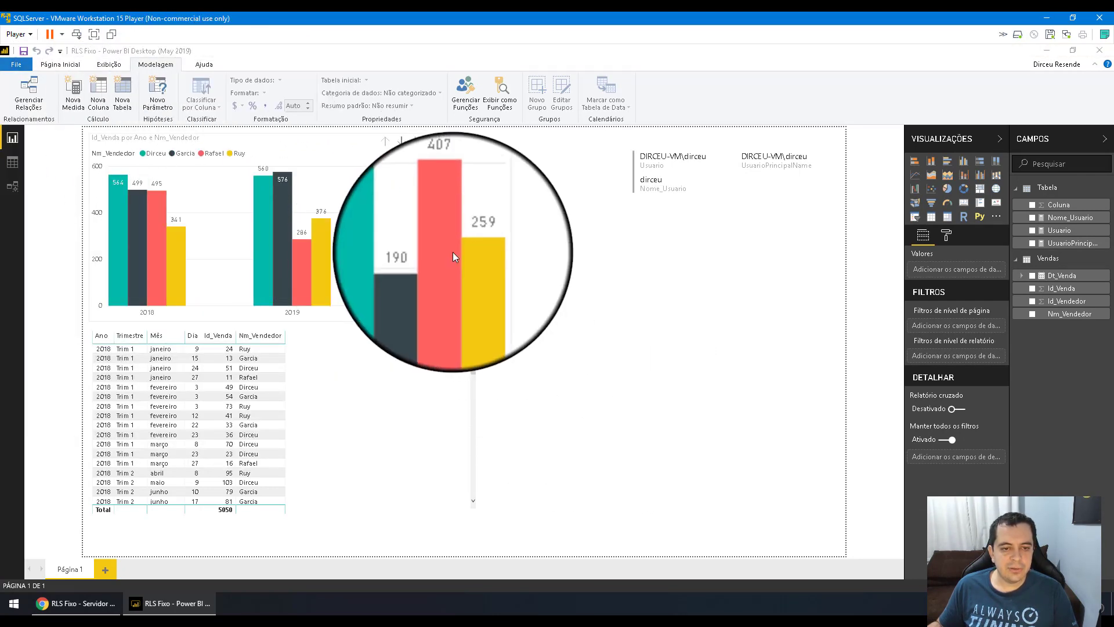
pyautogui.click(383, 262)
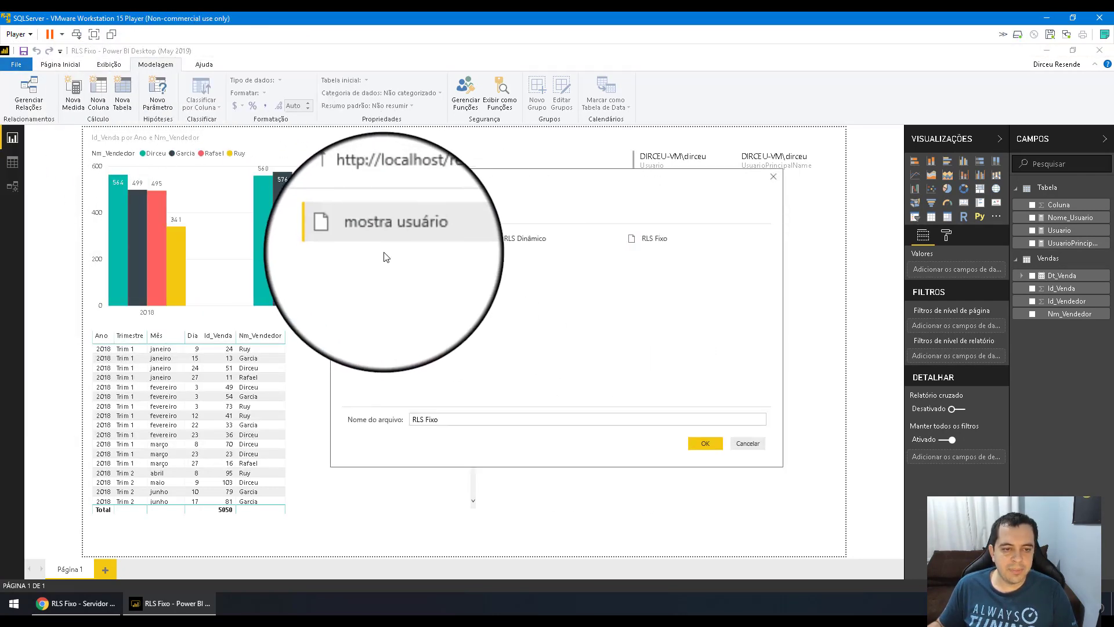
pyautogui.click(527, 243)
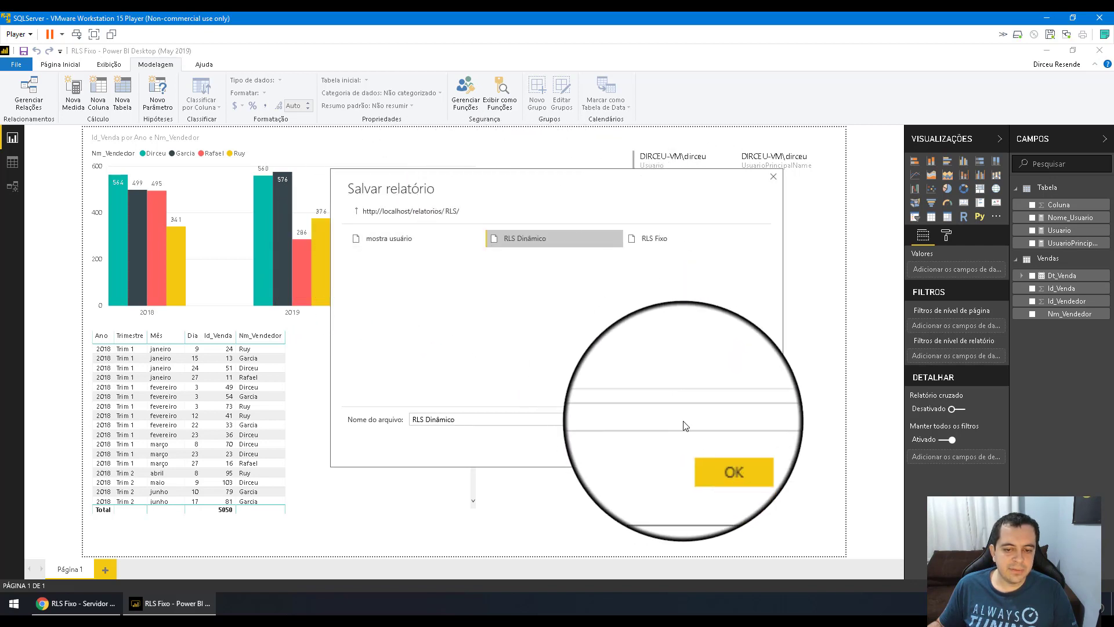
pyautogui.click(697, 443)
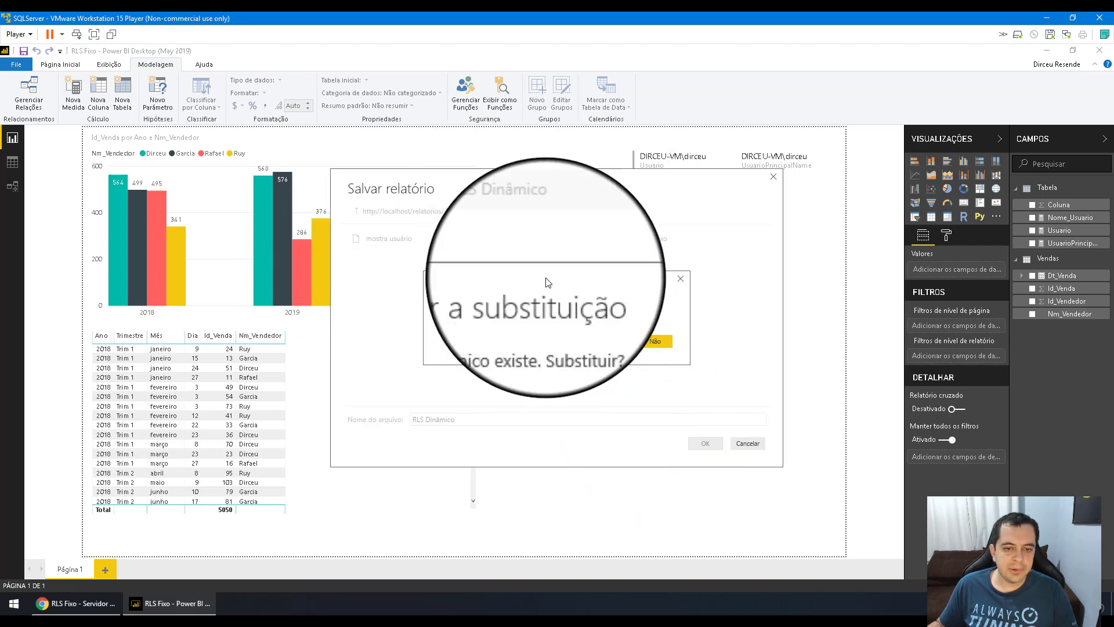
pyautogui.click(619, 308)
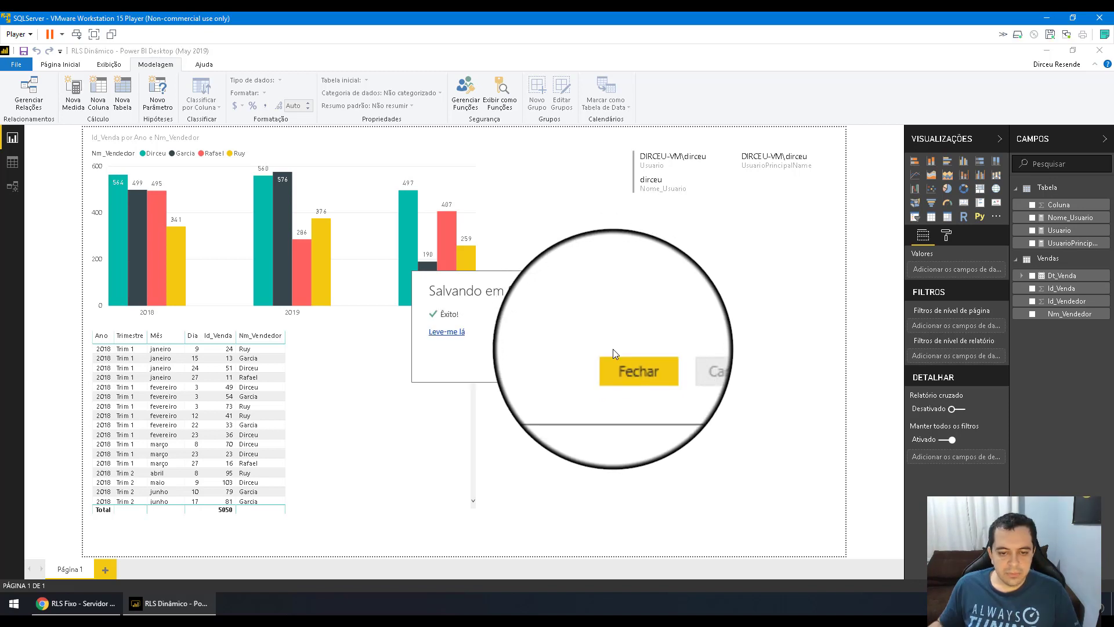
pyautogui.click(615, 354)
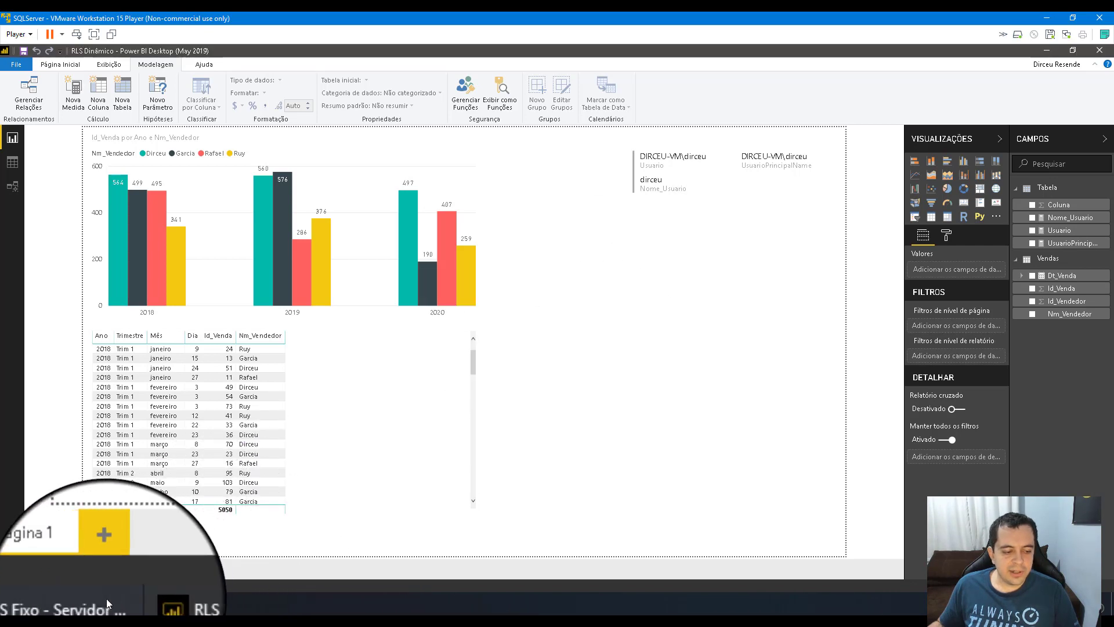
# Step: Switch to the Power BI Report Server in the browser and open the RLS Dinâmico report from the RLS folder
pyautogui.click(55, 604)
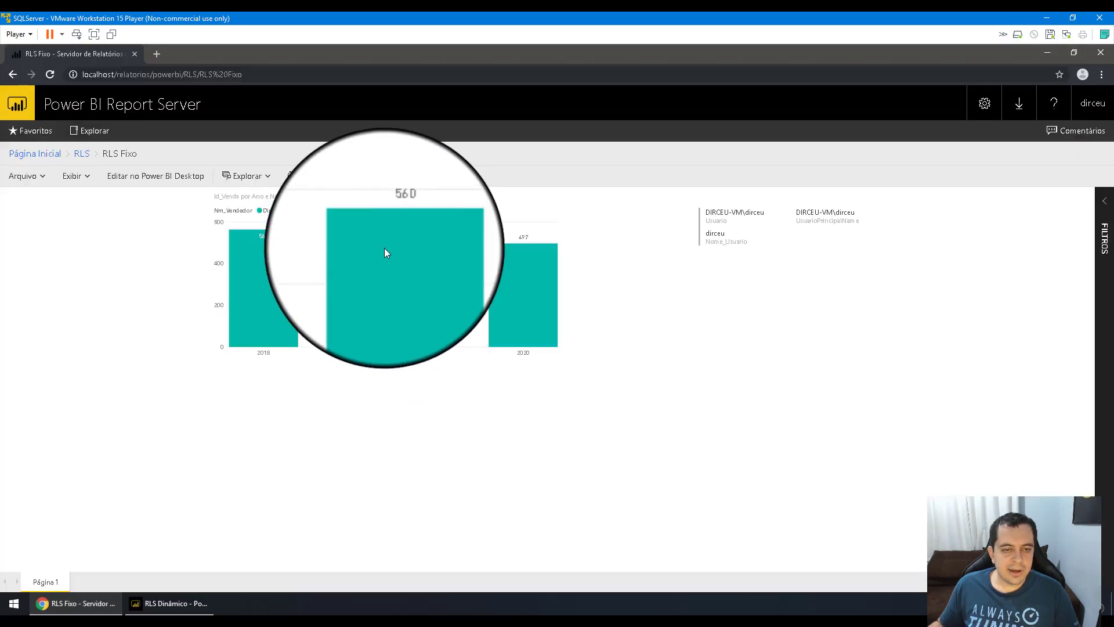
pyautogui.click(89, 151)
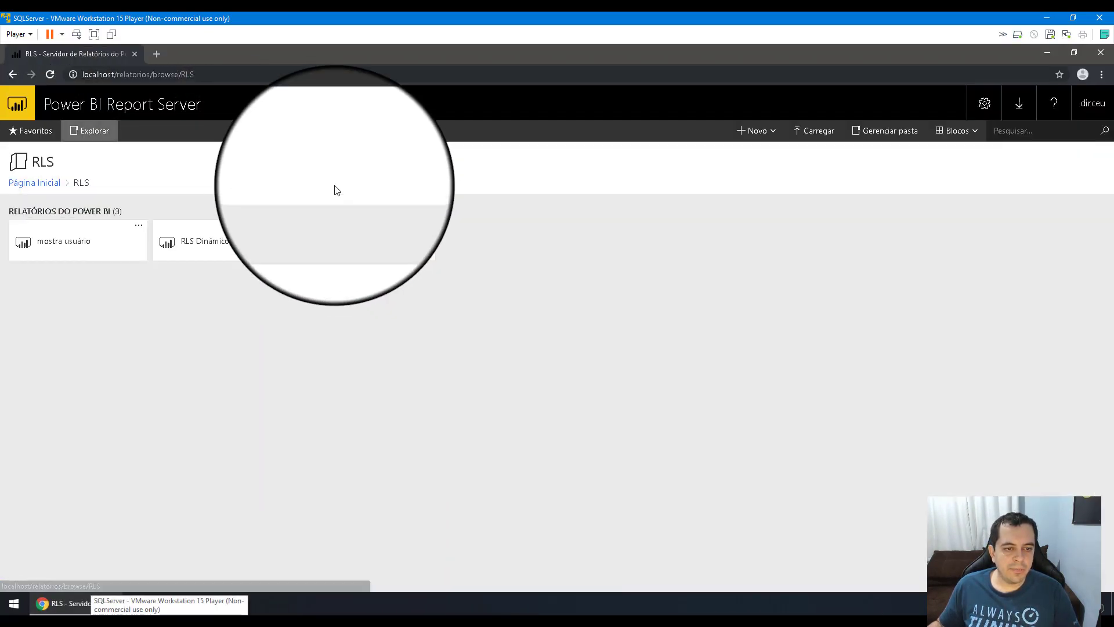
pyautogui.click(216, 247)
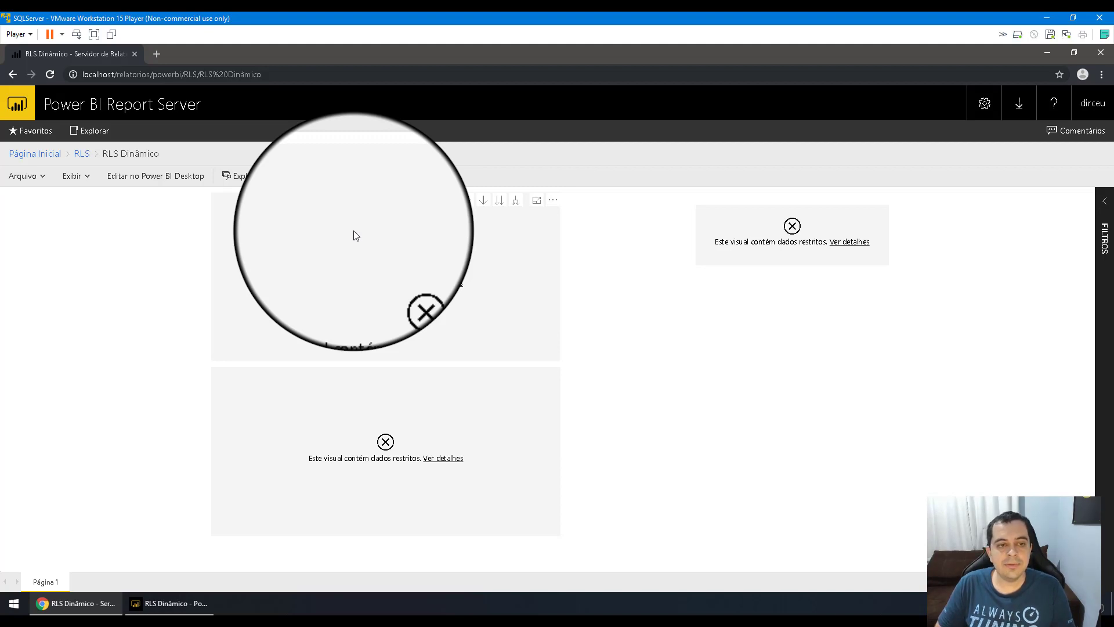
# Step: Open the row-level security settings of the RLS Dinâmico report from the RLS folder
pyautogui.click(82, 153)
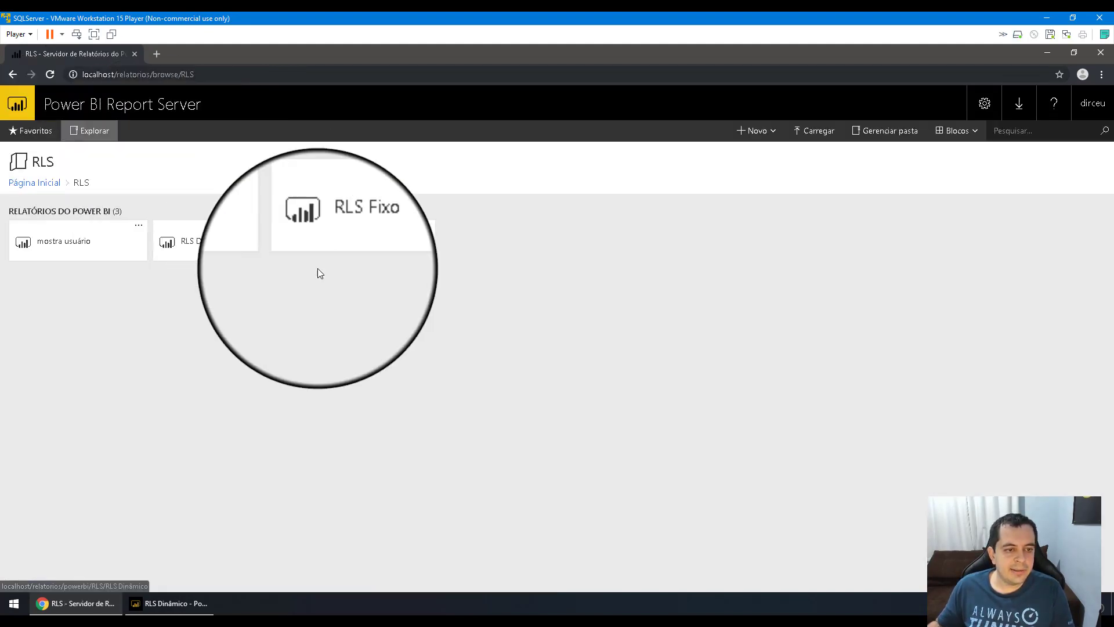
pyautogui.click(282, 225)
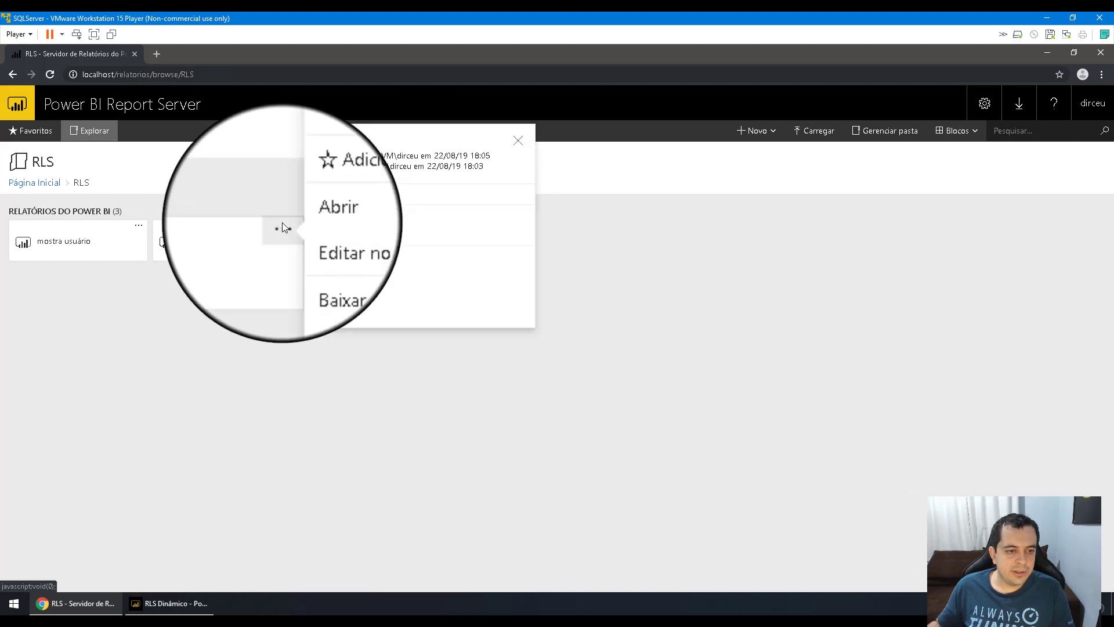
pyautogui.click(318, 321)
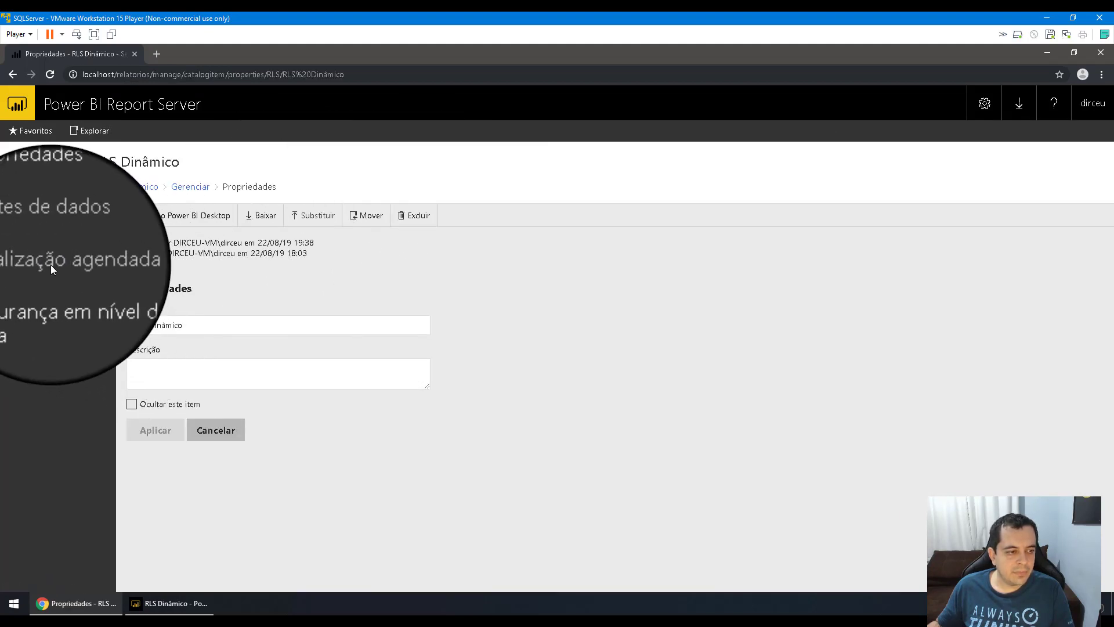
pyautogui.click(43, 285)
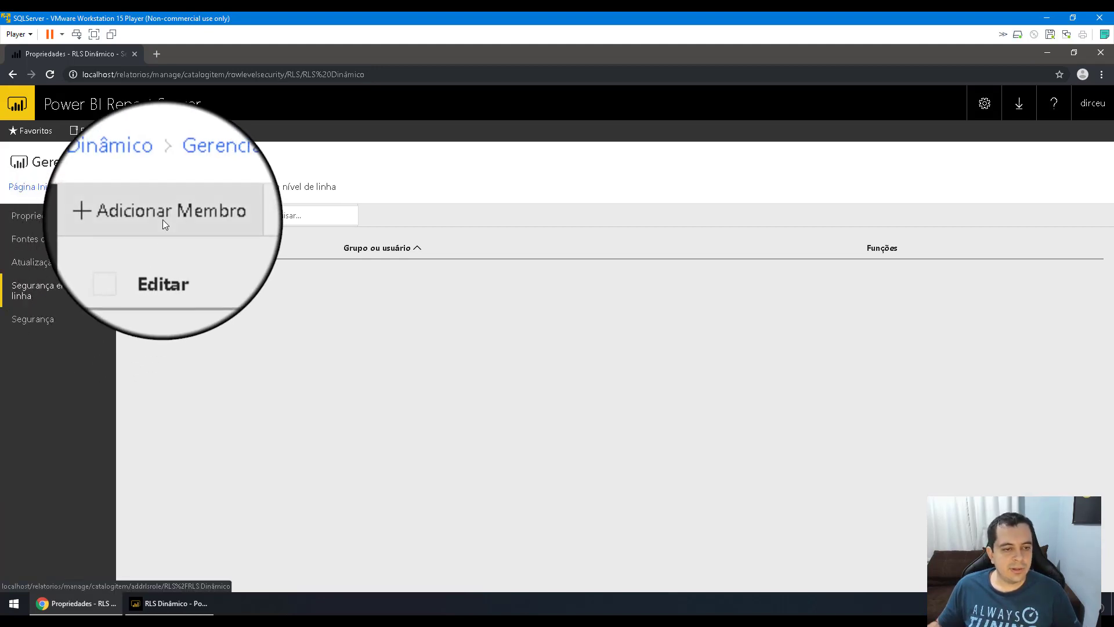
# Step: Add two salespeople's domain usernames as members, assigning each to the Filtro_Usuario role
pyautogui.click(162, 219)
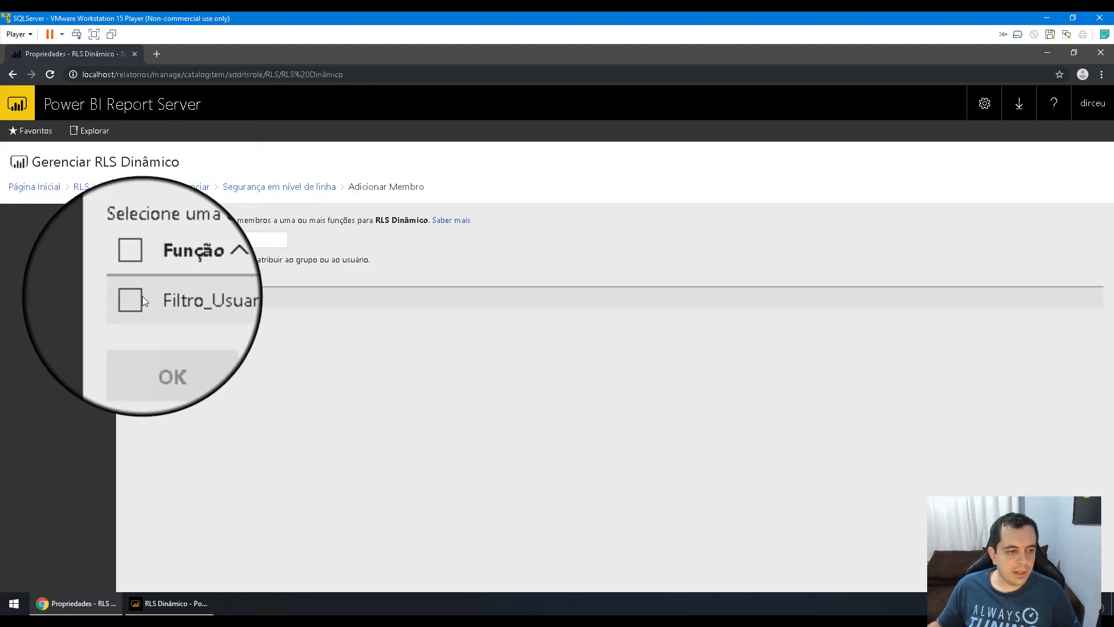
pyautogui.click(136, 298)
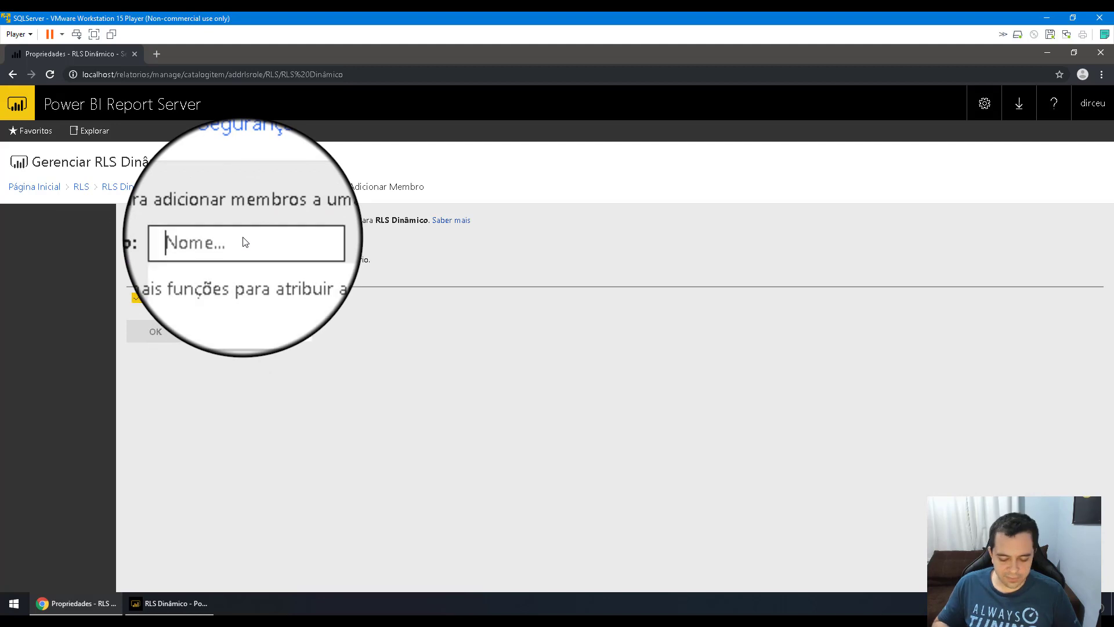
pyautogui.click(157, 335)
pyautogui.click(157, 215)
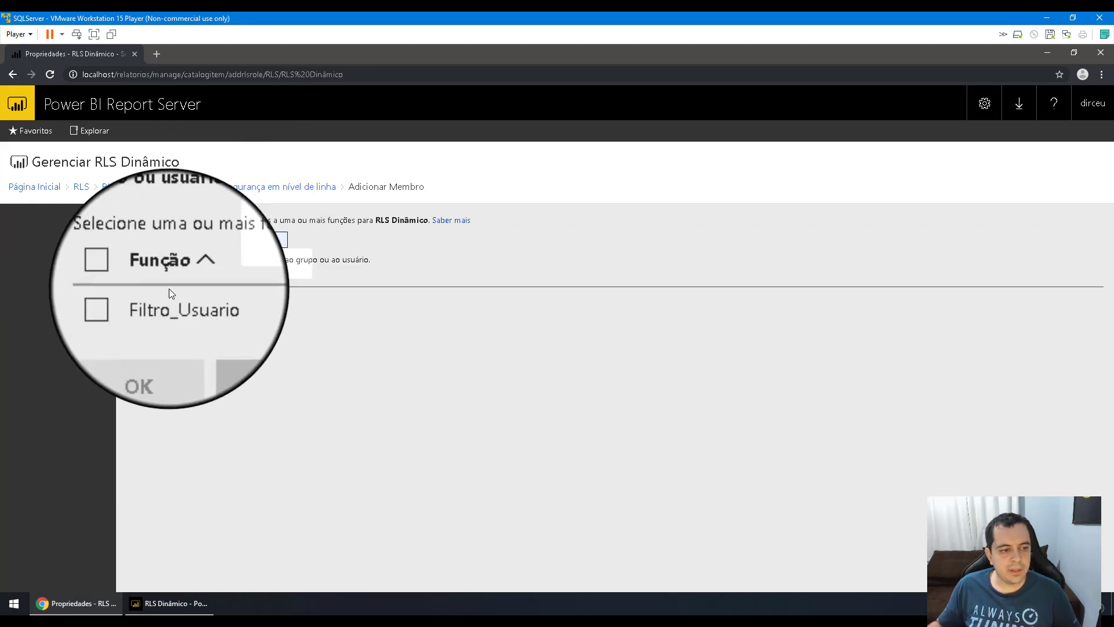
pyautogui.click(137, 297)
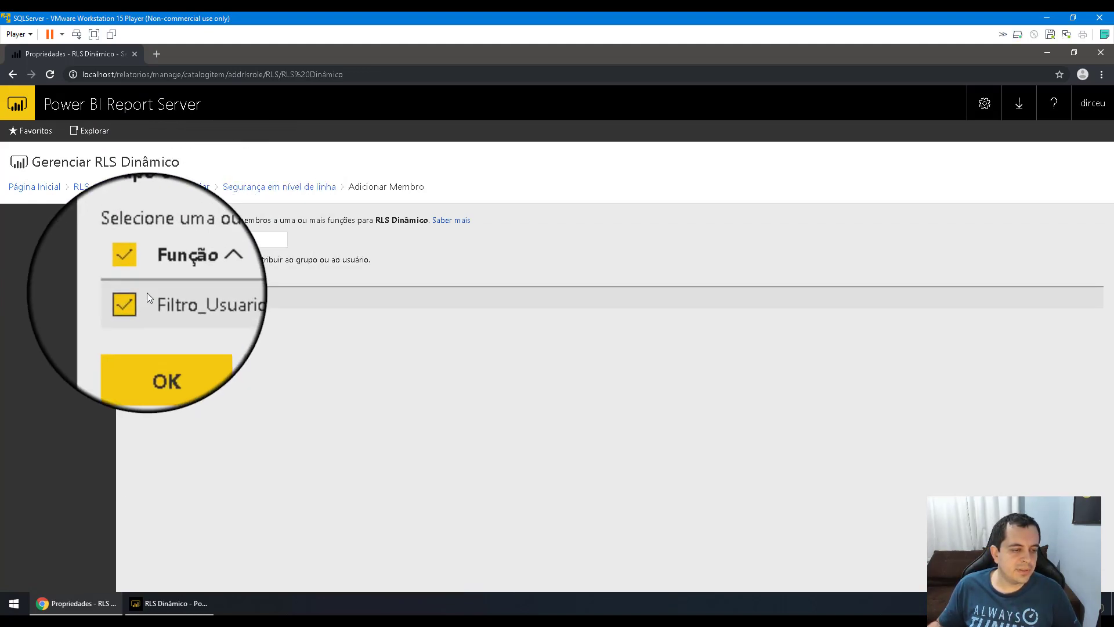
pyautogui.click(156, 331)
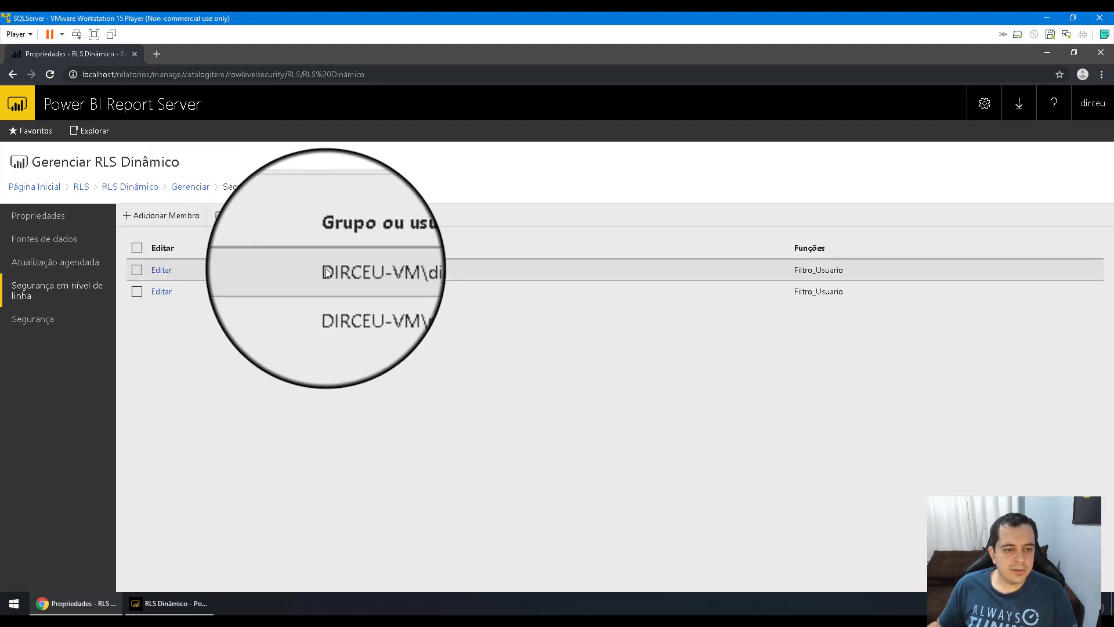
# Step: Check the roles assigned to both members and reopen the RLS Dinâmico report
pyautogui.moveTo(795, 269); pyautogui.dragTo(850, 292)
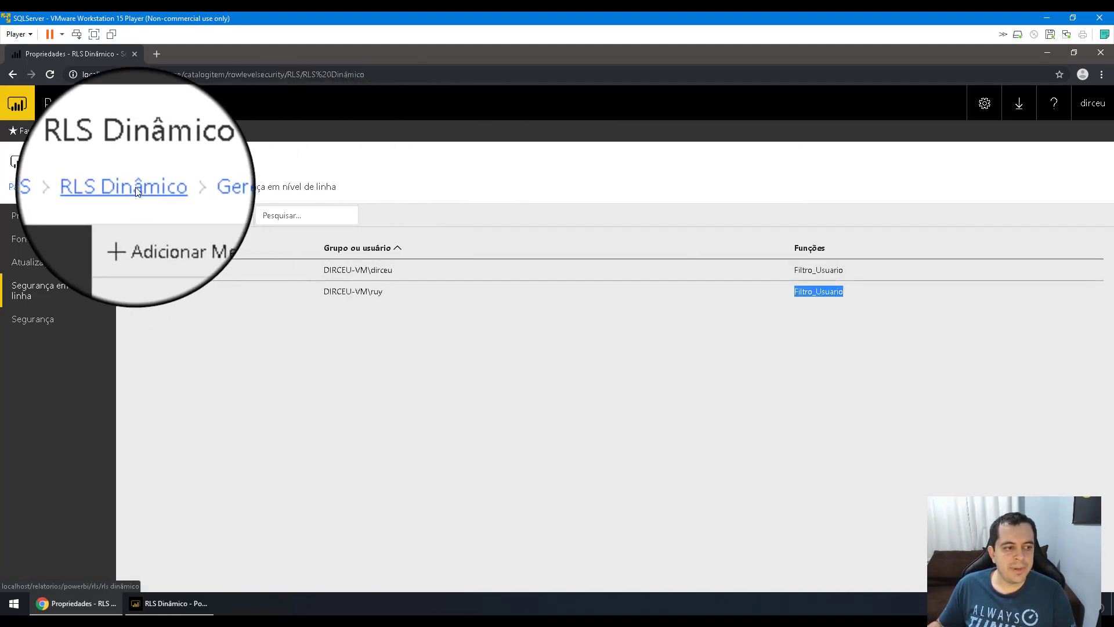
pyautogui.click(130, 187)
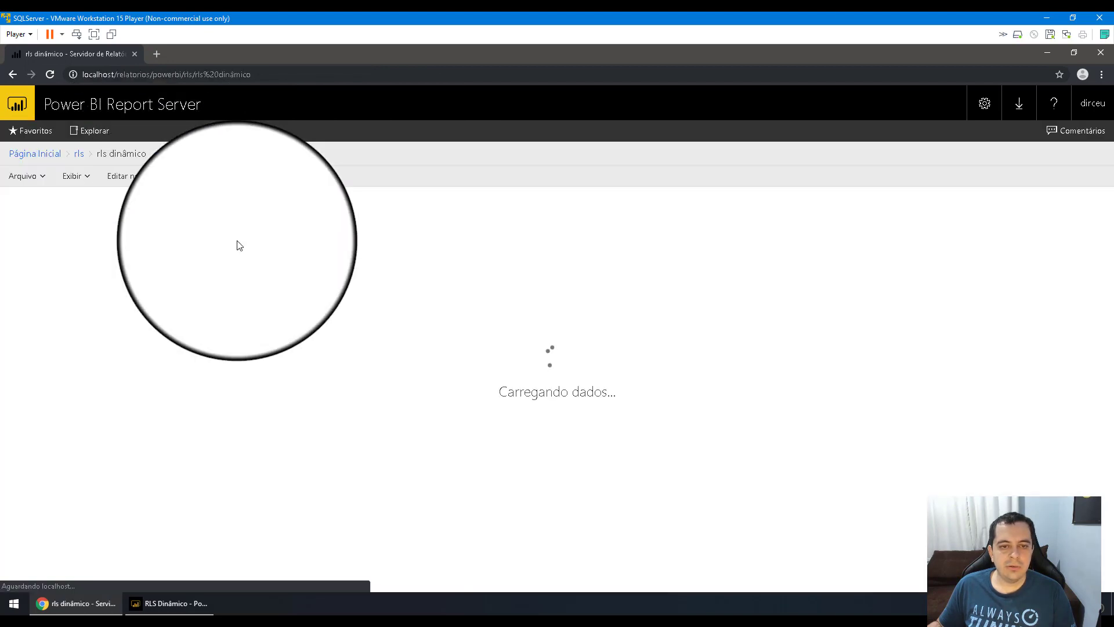